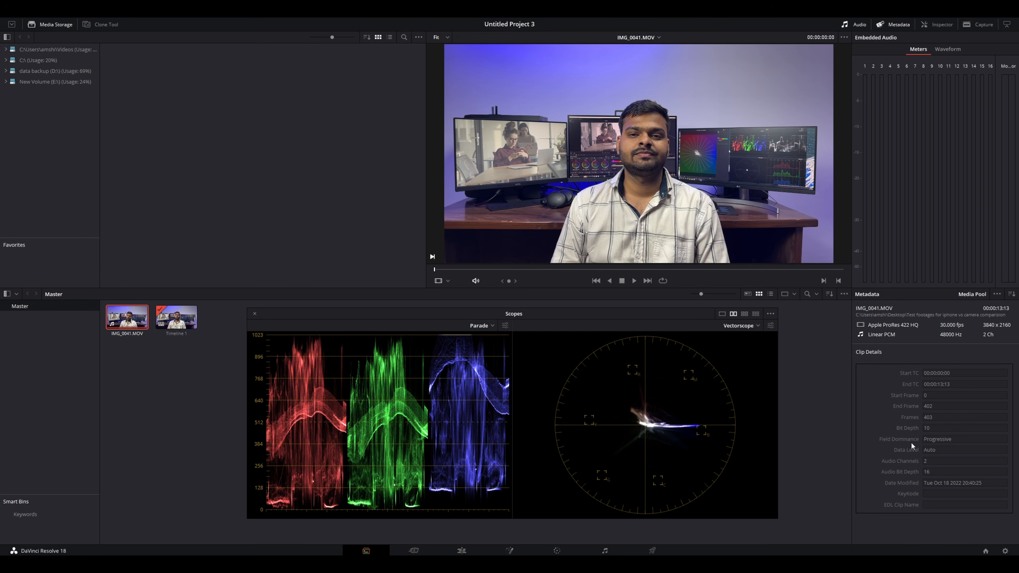
# Step: Open the Color page and move the floating scopes below the node graph, clear of the viewer
pyautogui.click(557, 550)
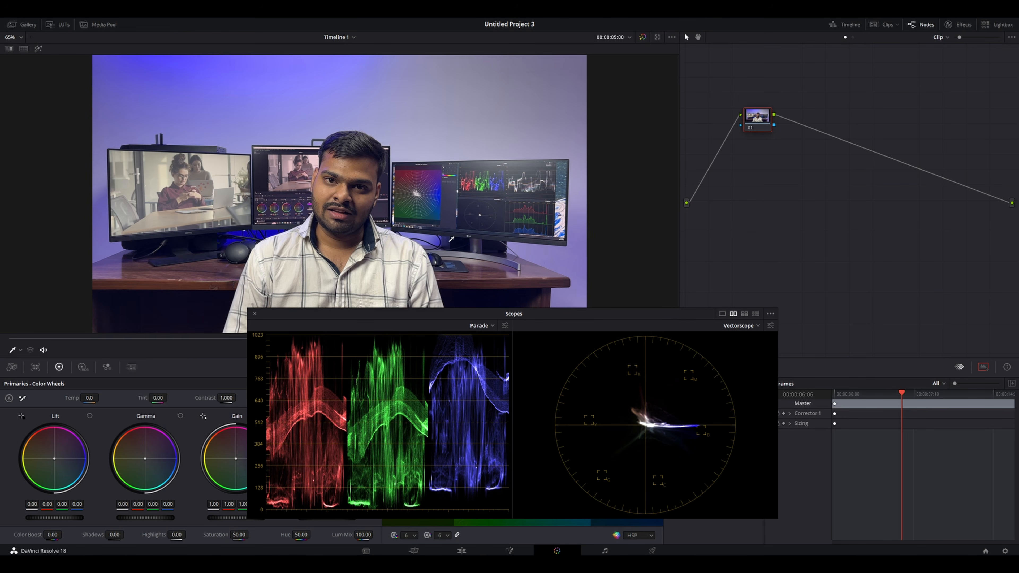
pyautogui.moveTo(512, 313); pyautogui.dragTo(750, 340)
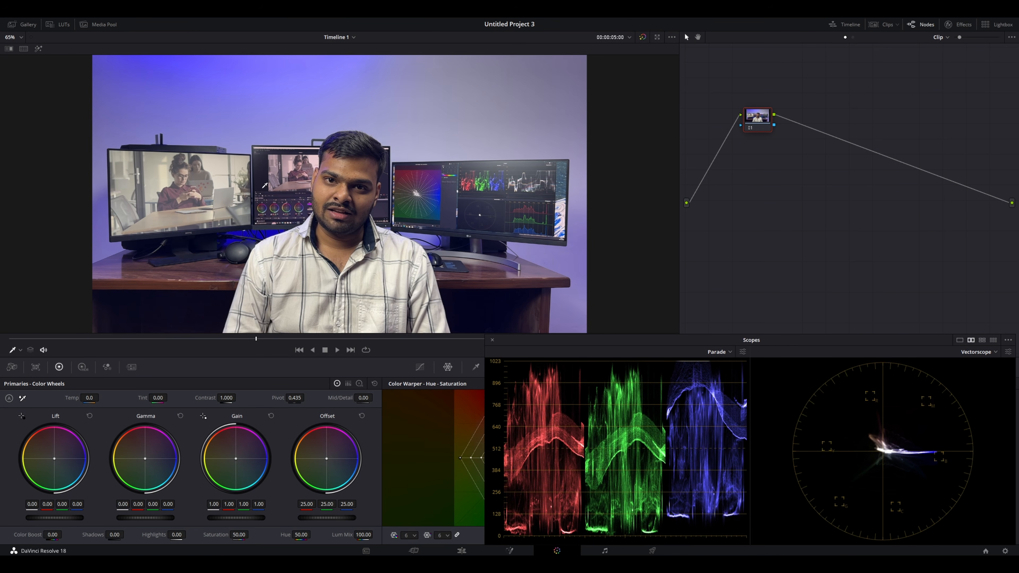
pyautogui.hotkey('ctrl', 'f')
# Step: Add two serial nodes after node 01 and rearrange the chain, with nodes 02 and 03 below the first node
pyautogui.moveTo(761, 129); pyautogui.dragTo(713, 67)
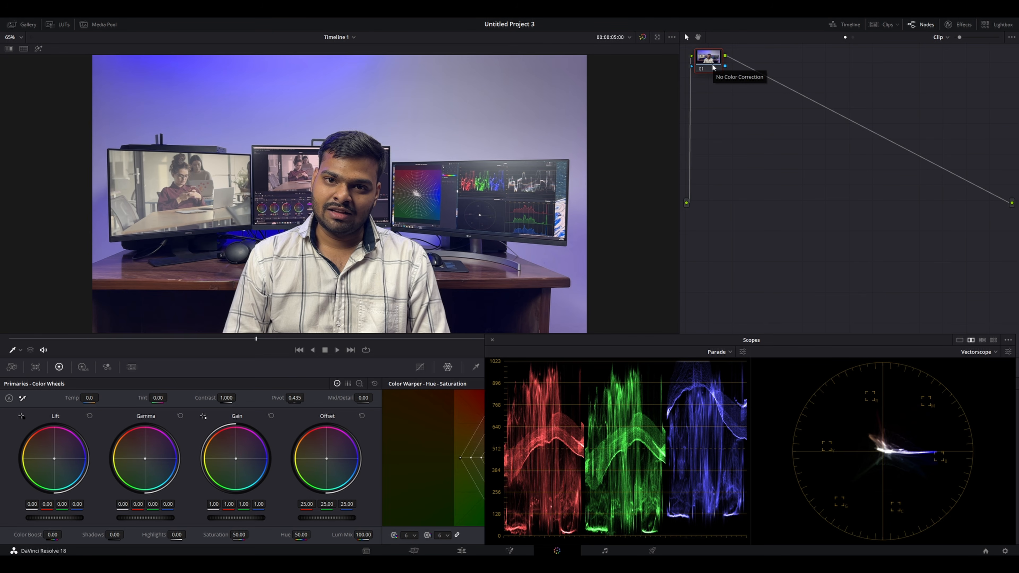
pyautogui.hotkey('alt', 's')
pyautogui.hotkey('alt', 's')
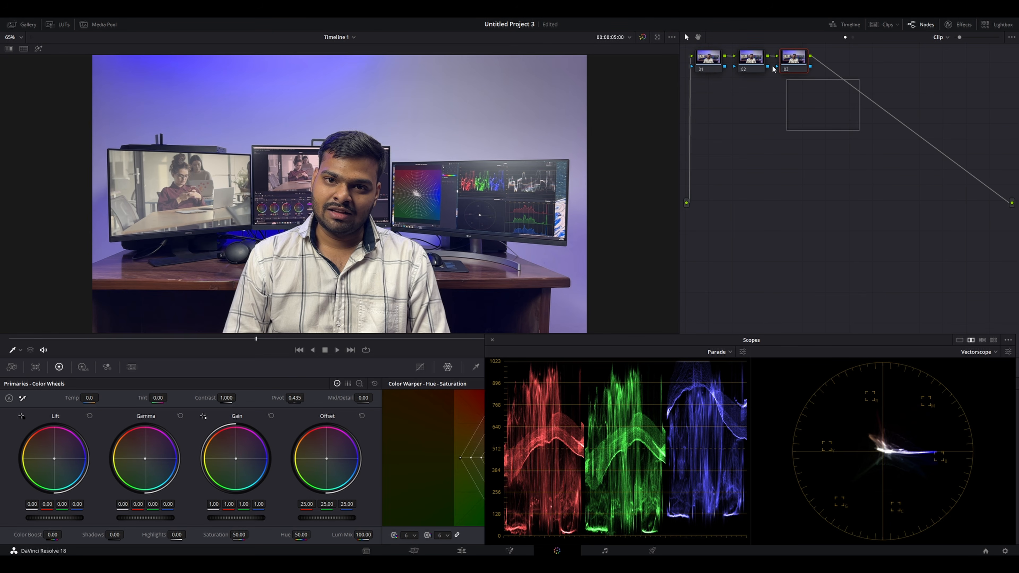
pyautogui.moveTo(750, 61); pyautogui.dragTo(743, 124)
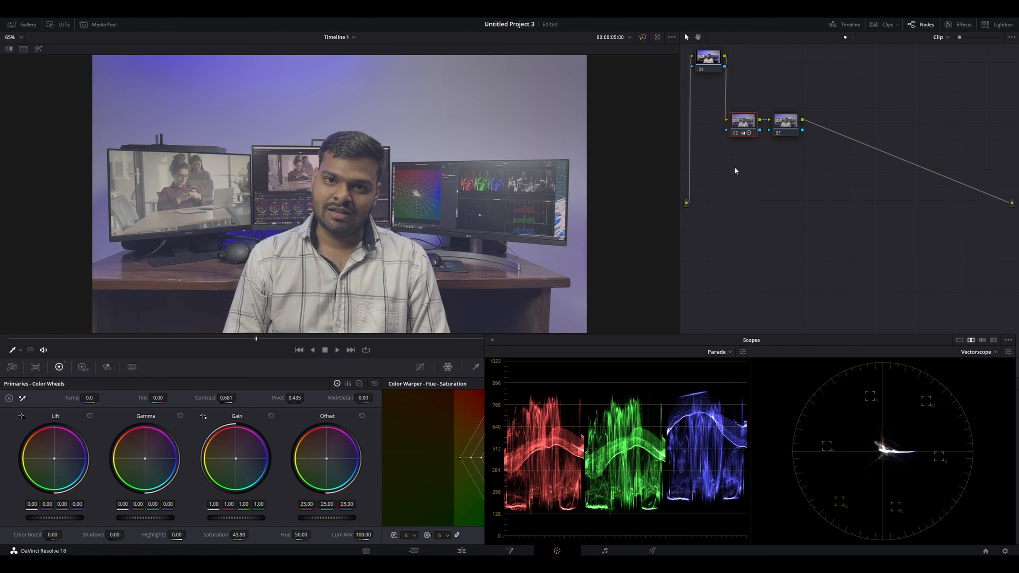
# Step: Apply Auto Color to node 03 and toggle the node off and on to compare the result
pyautogui.click(785, 123)
pyautogui.hotkey('alt', 'shift', 'c')
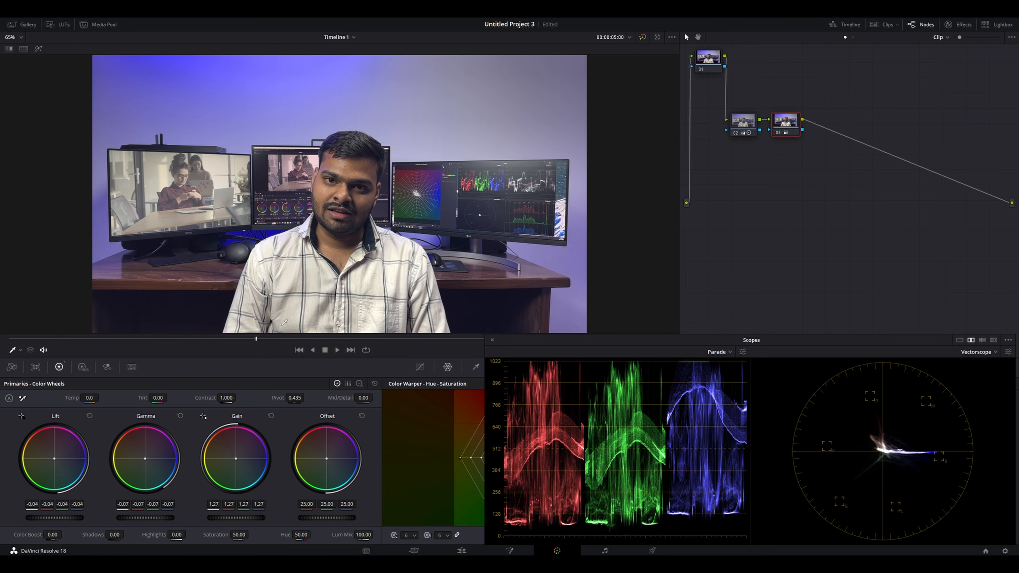
pyautogui.click(778, 133)
pyautogui.click(778, 133)
# Step: Using the primaries color bars on node 03, set Offset blue to 22.60 and Lift red, green and blue to -0.05
pyautogui.click(348, 384)
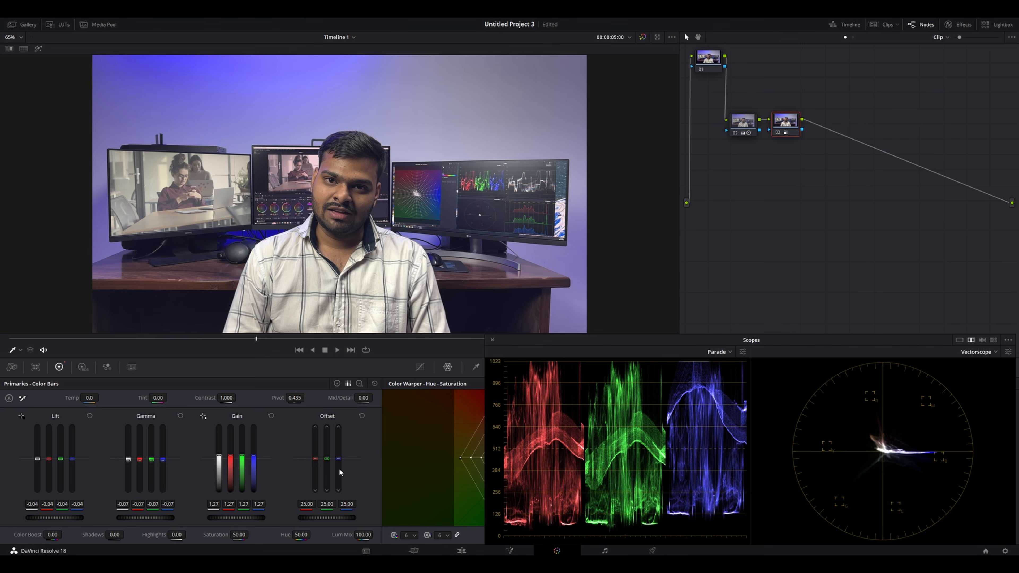
pyautogui.moveTo(340, 467); pyautogui.dragTo(339, 467)
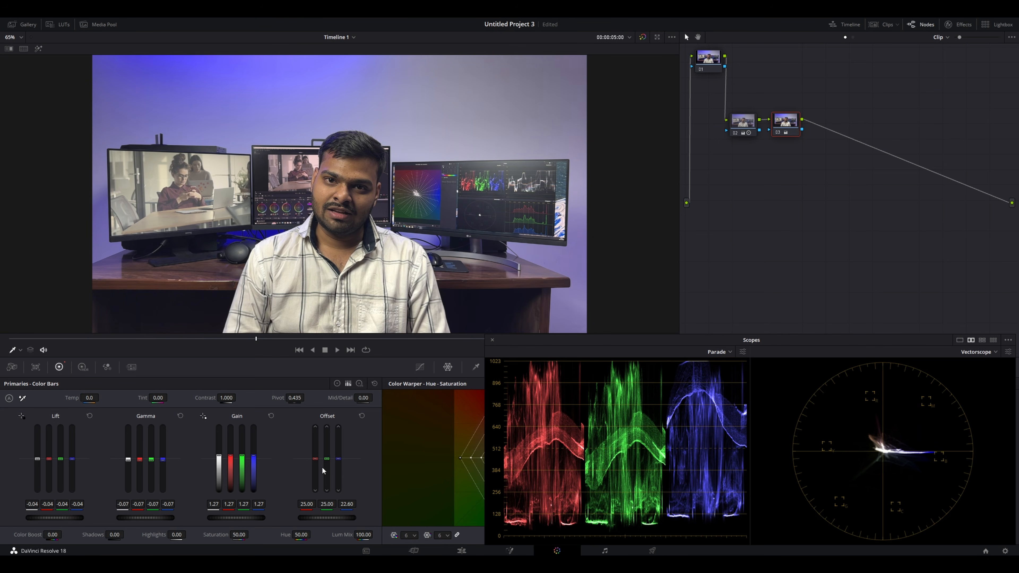
pyautogui.scroll(-4, 71, 471)
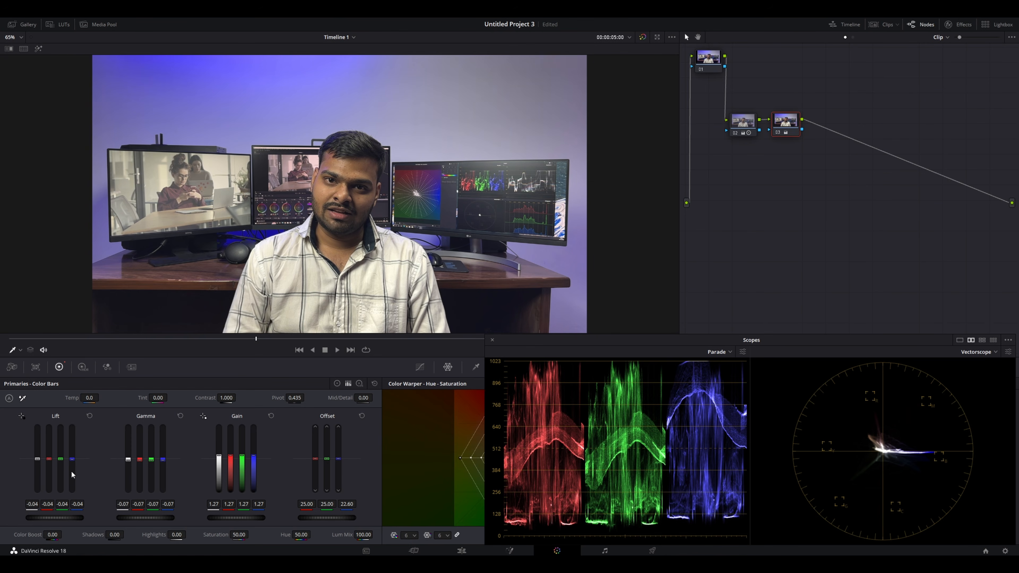
pyautogui.scroll(-2, 49, 464)
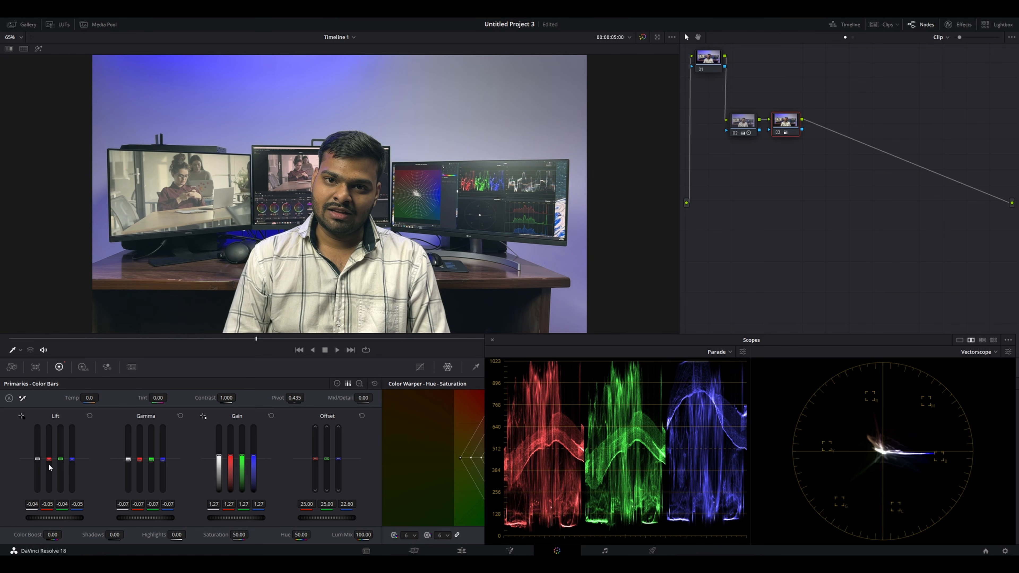
pyautogui.scroll(-2, 59, 464)
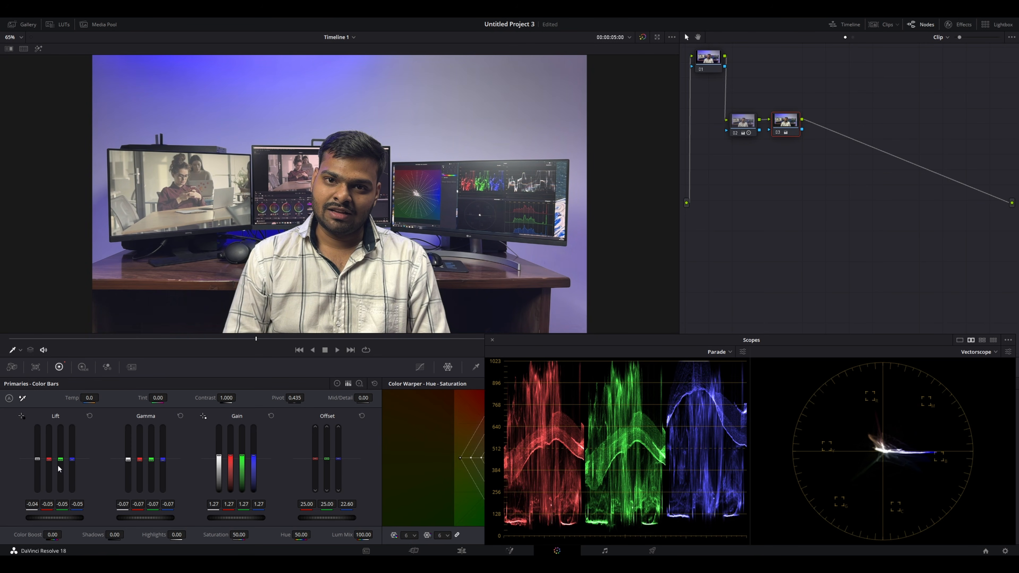
# Step: Set node 03's Gamma red to -0.09 and green to -0.08, and its Gain red to 1.26, green to 1.25 and blue to 1.28
pyautogui.scroll(-2, 138, 466)
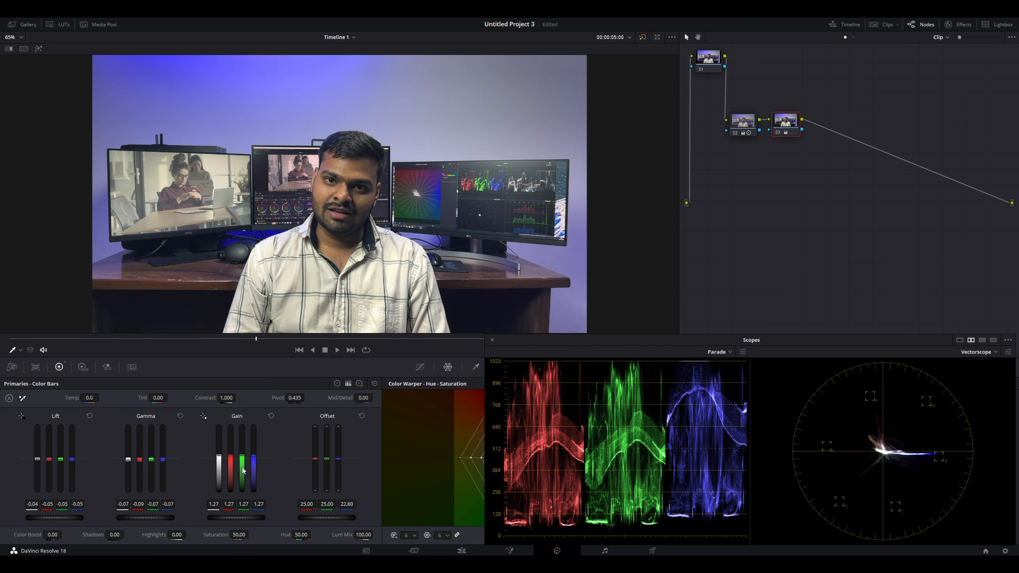
pyautogui.scroll(-2, 243, 471)
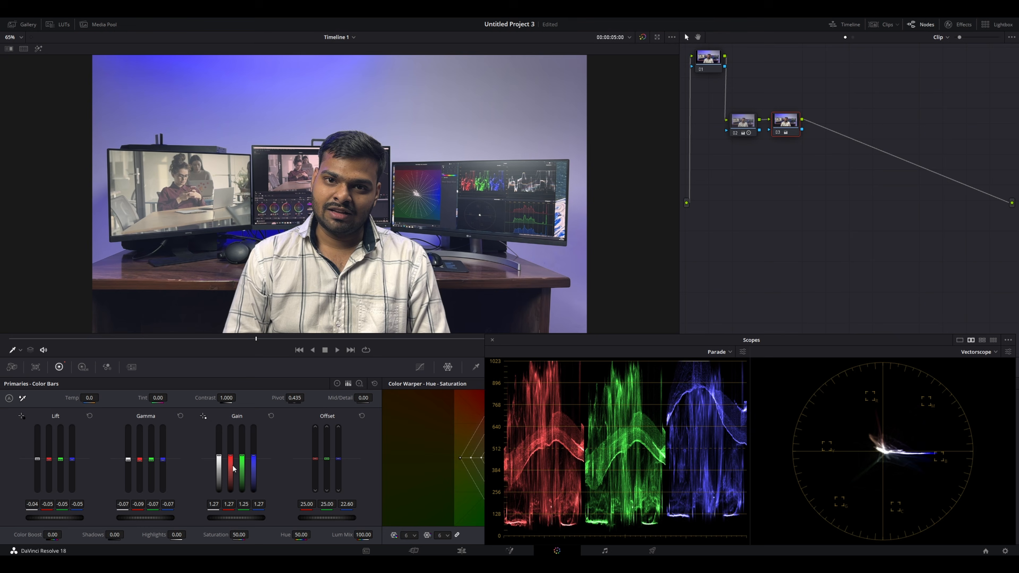
pyautogui.scroll(1, 253, 468)
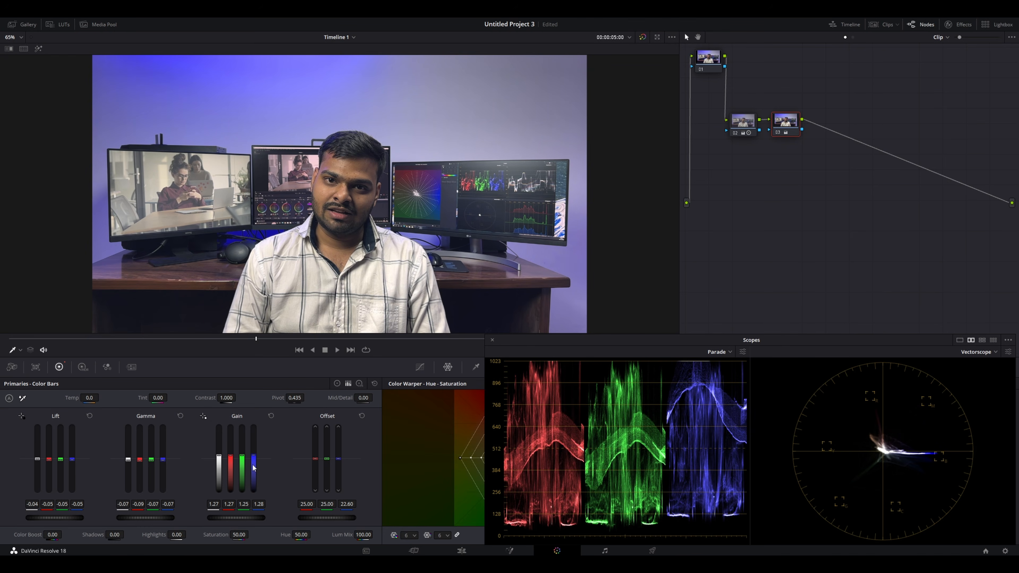
pyautogui.scroll(-2, 229, 466)
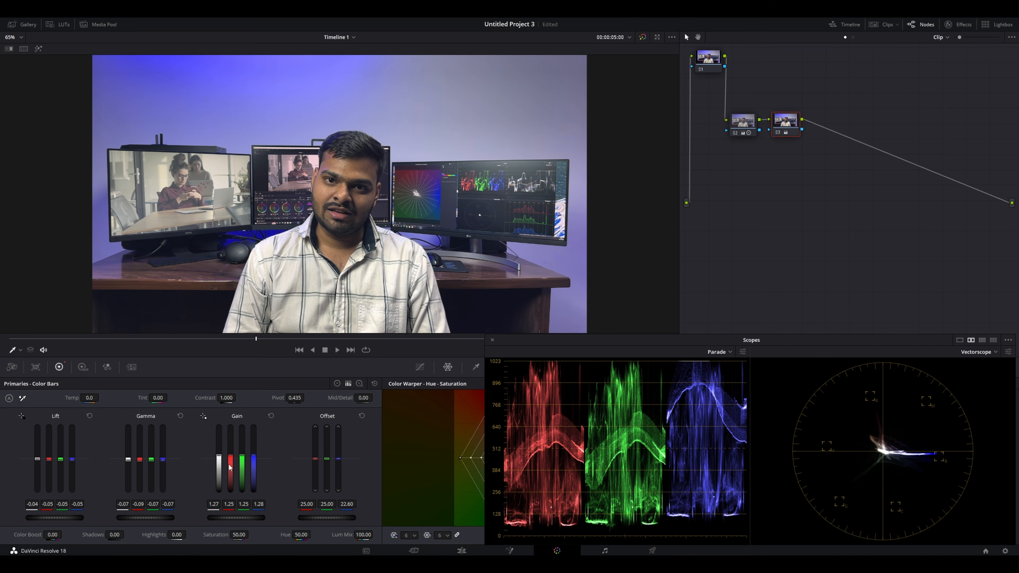
pyautogui.scroll(1, 230, 466)
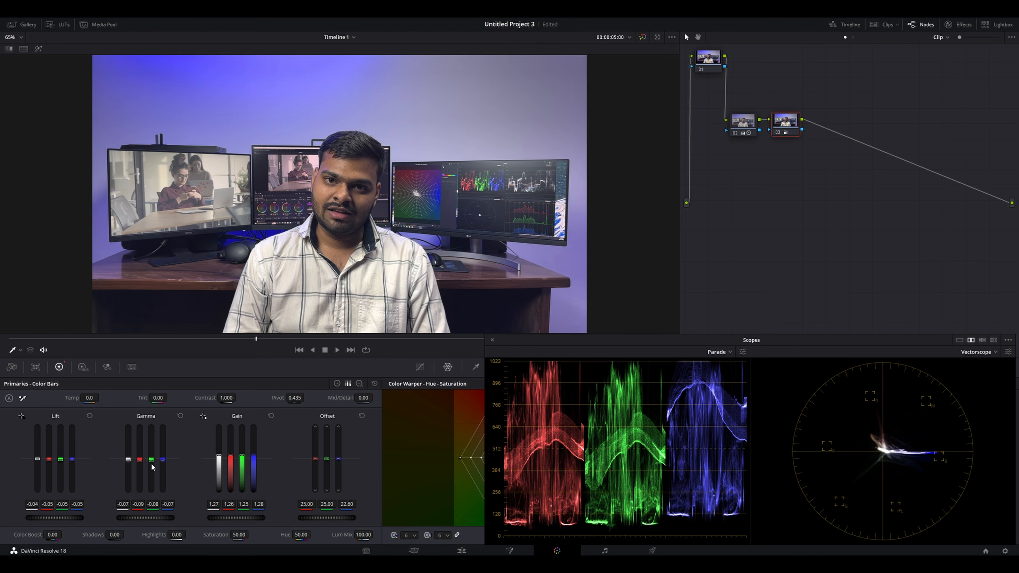
pyautogui.click(23, 398)
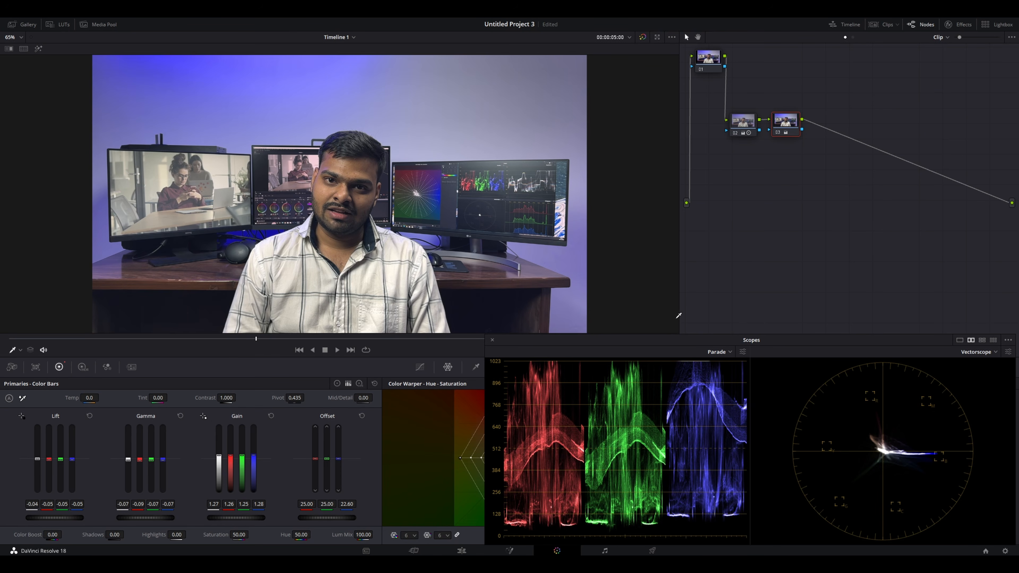
# Step: Add serial node 04 after node 03, space the nodes out, and close the floating scopes
pyautogui.moveTo(782, 124); pyautogui.dragTo(819, 130)
pyautogui.hotkey('alt', 's')
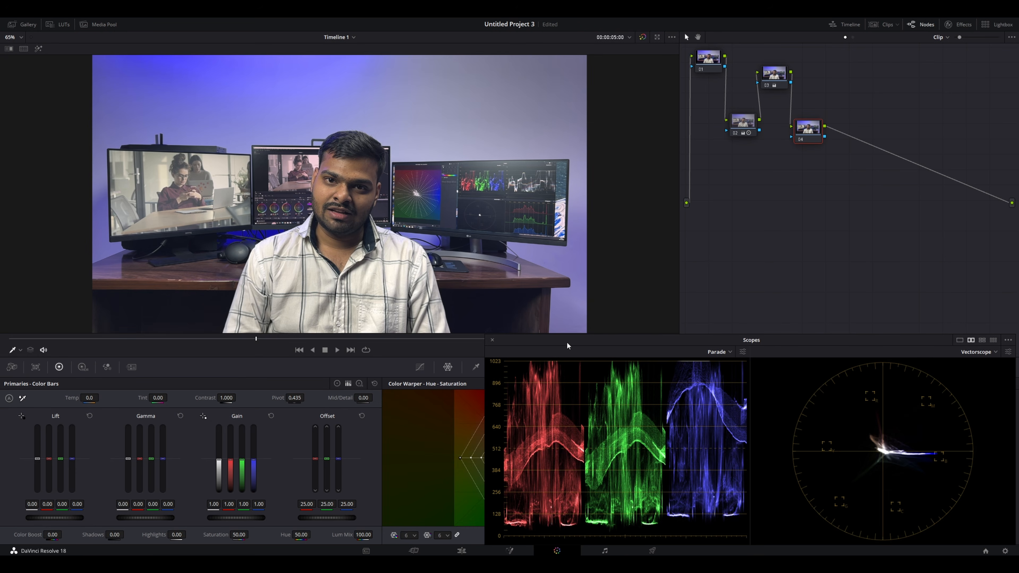
pyautogui.click(492, 340)
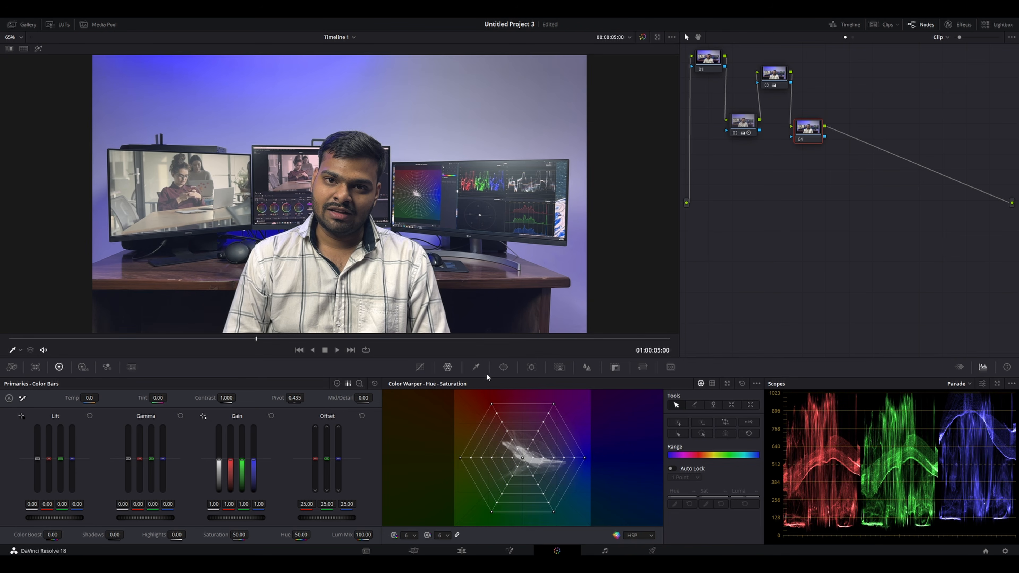
# Step: Key the man's facial skin on node 04 with the HSL qualifier, at hue center 32.2, width 12.1 and luminance 54.0 to 72.2, checking it in highlight view
pyautogui.click(472, 368)
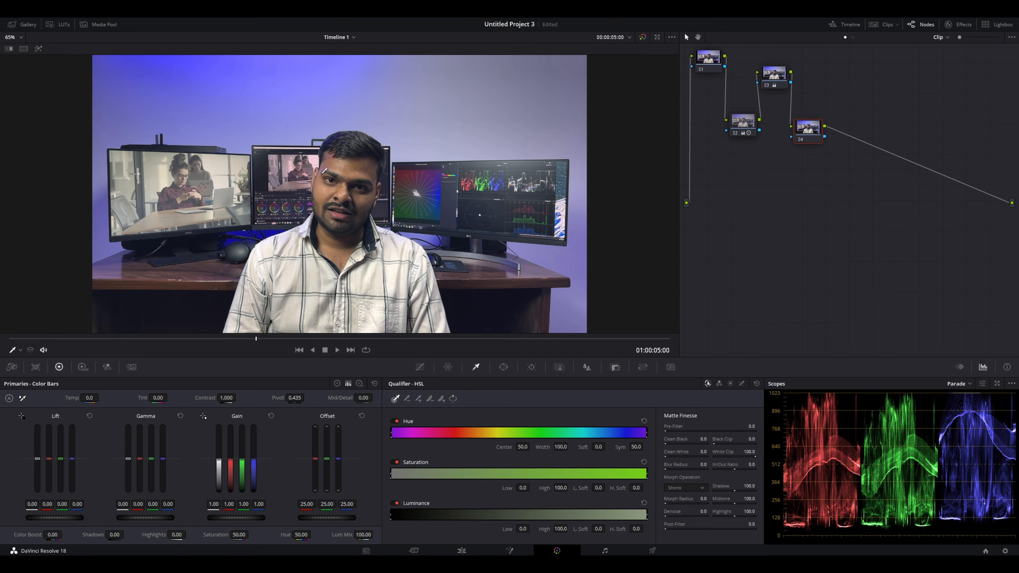
pyautogui.scroll(5, 381, 199)
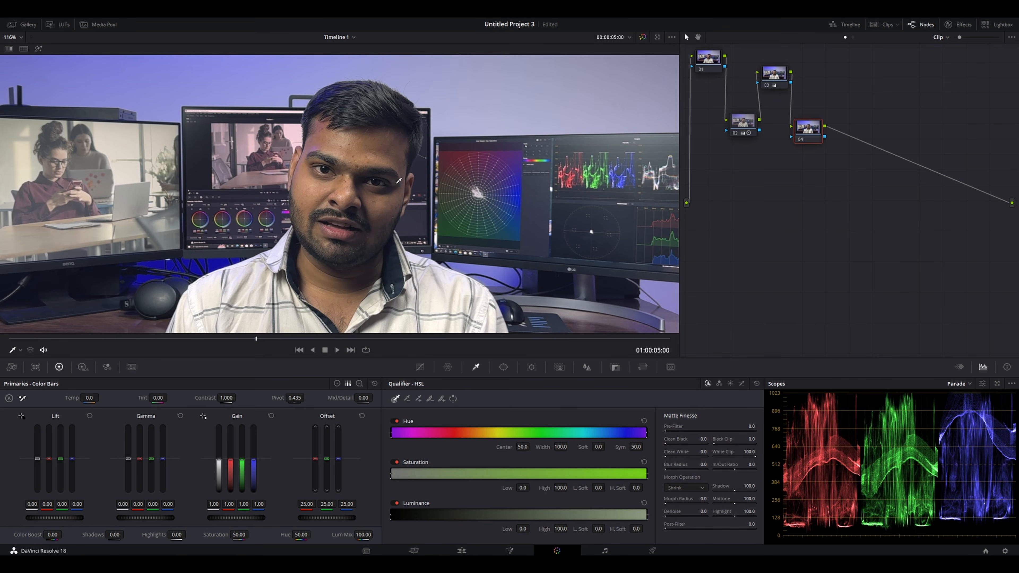
pyautogui.moveTo(354, 142); pyautogui.dragTo(389, 152)
pyautogui.click(38, 48)
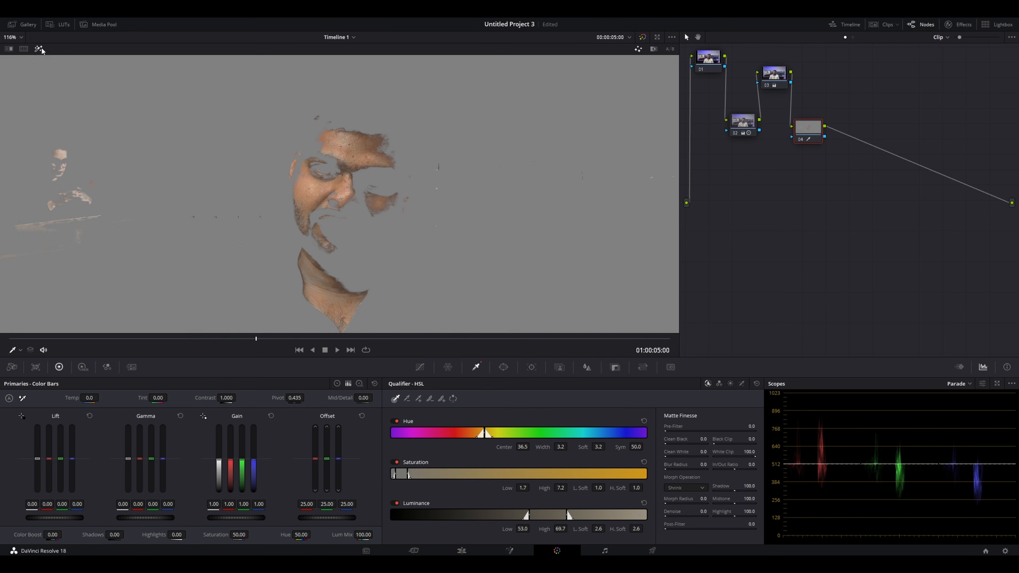
pyautogui.scroll(-4, 354, 163)
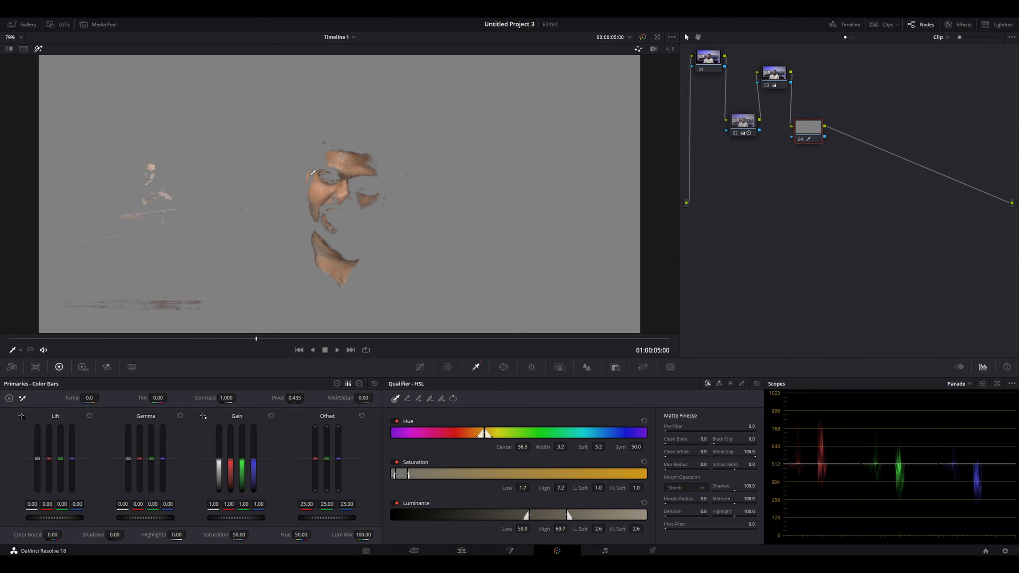
pyautogui.click(347, 161)
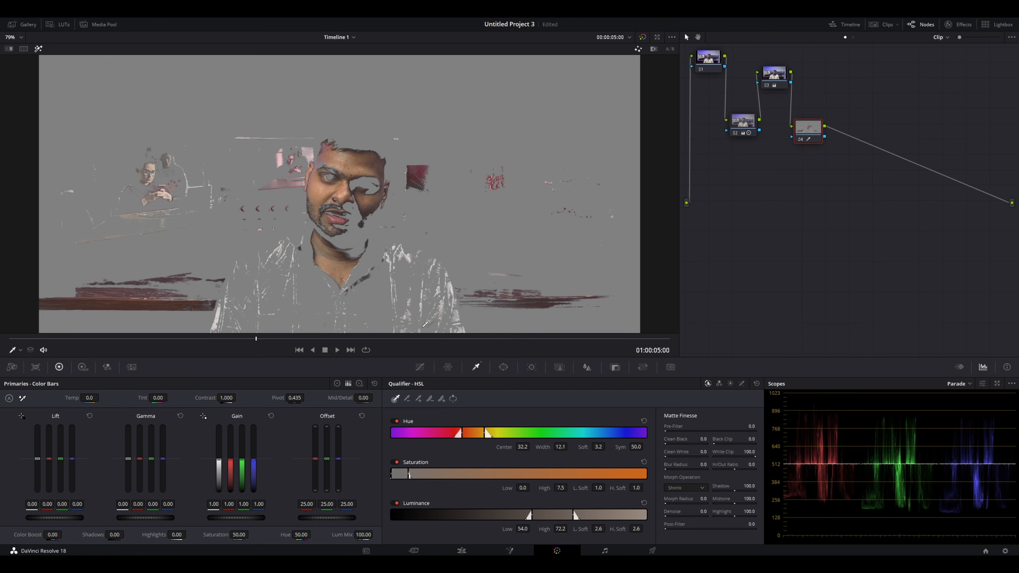
pyautogui.click(38, 49)
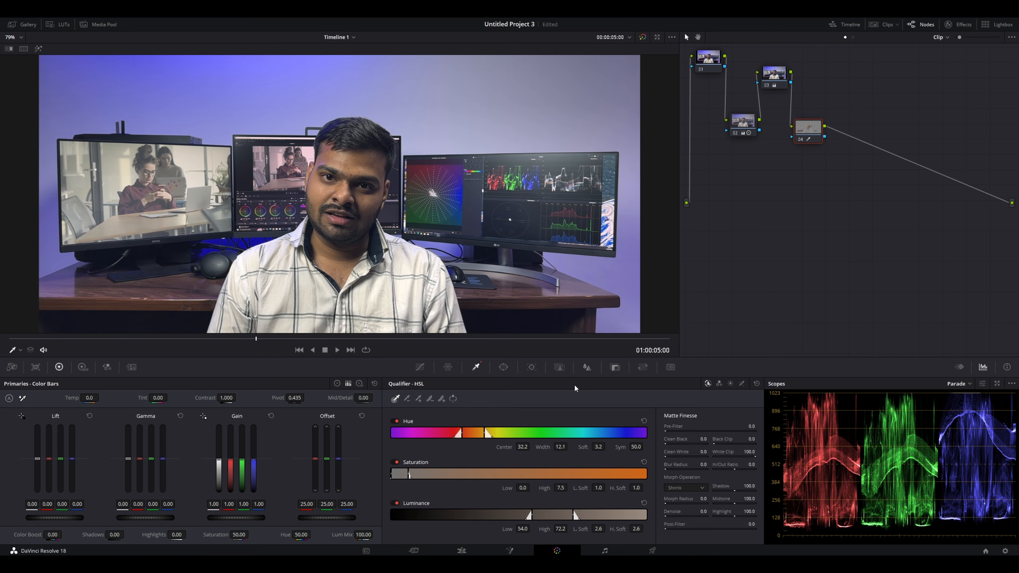
# Step: Draw a closed curve window around the man's head and neck on node 04
pyautogui.click(504, 366)
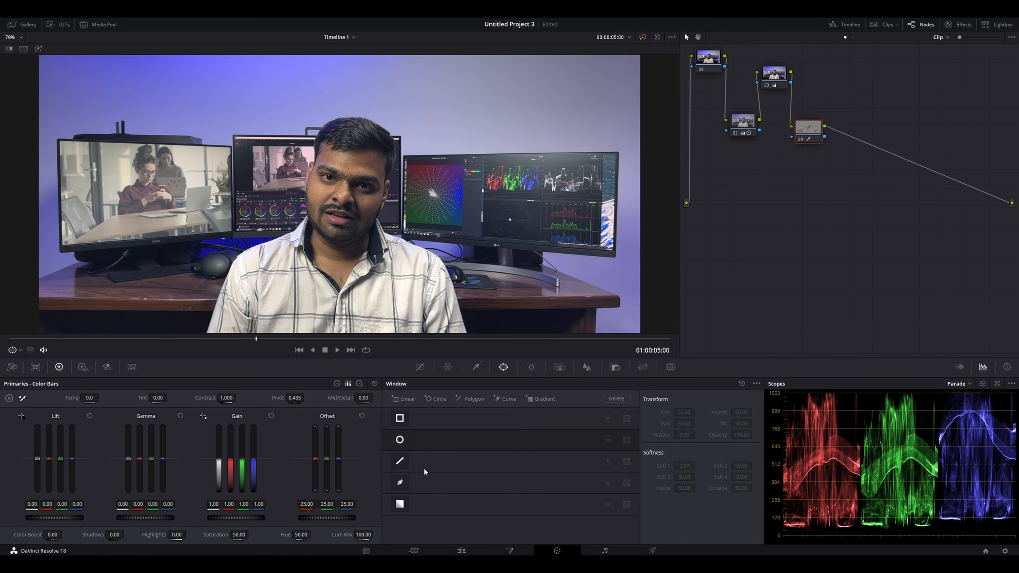
pyautogui.click(399, 483)
pyautogui.click(336, 119)
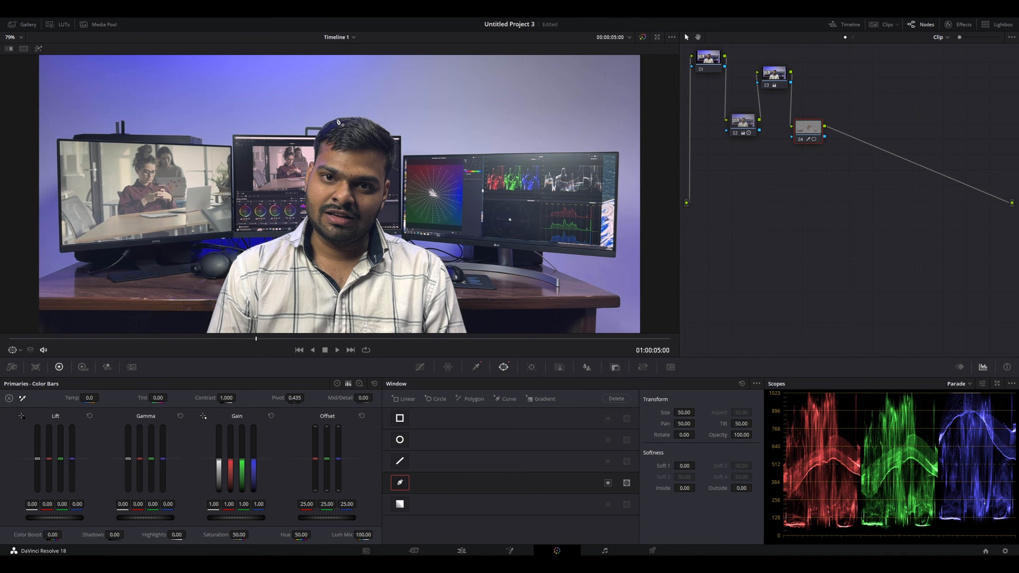
pyautogui.click(309, 142)
pyautogui.click(306, 163)
pyautogui.click(296, 198)
pyautogui.click(293, 258)
pyautogui.click(319, 289)
pyautogui.click(342, 305)
pyautogui.click(383, 272)
pyautogui.click(393, 234)
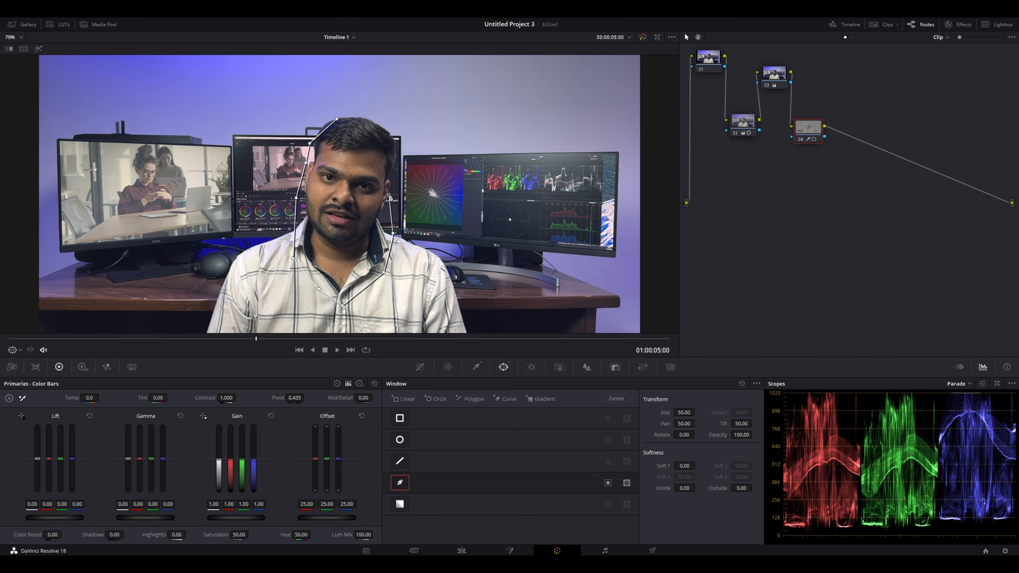
pyautogui.click(393, 195)
pyautogui.click(393, 181)
pyautogui.click(398, 145)
pyautogui.click(390, 130)
pyautogui.click(367, 120)
pyautogui.click(351, 117)
pyautogui.click(336, 119)
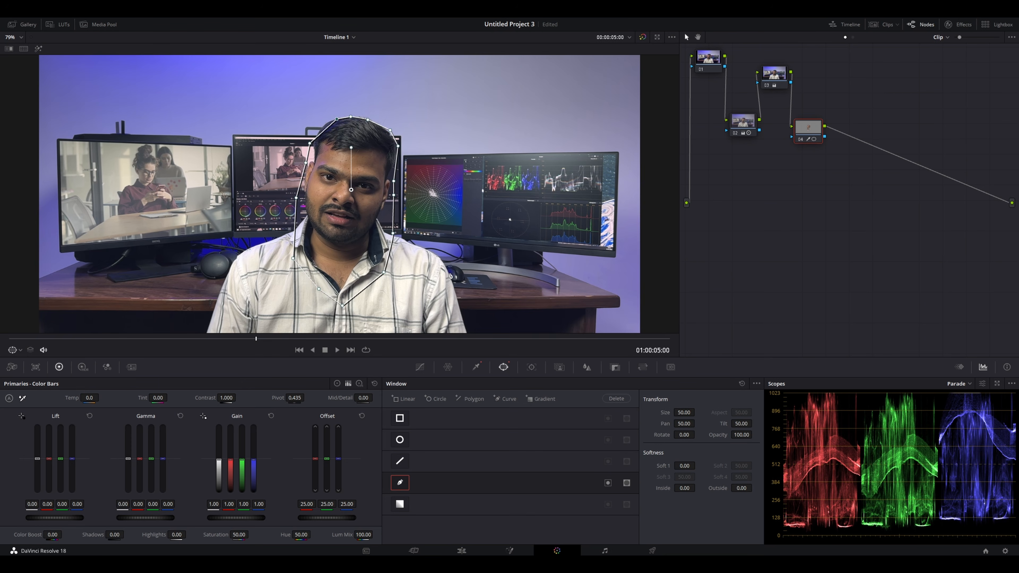
# Step: Track the curve window forward and backward through the whole clip
pyautogui.click(531, 367)
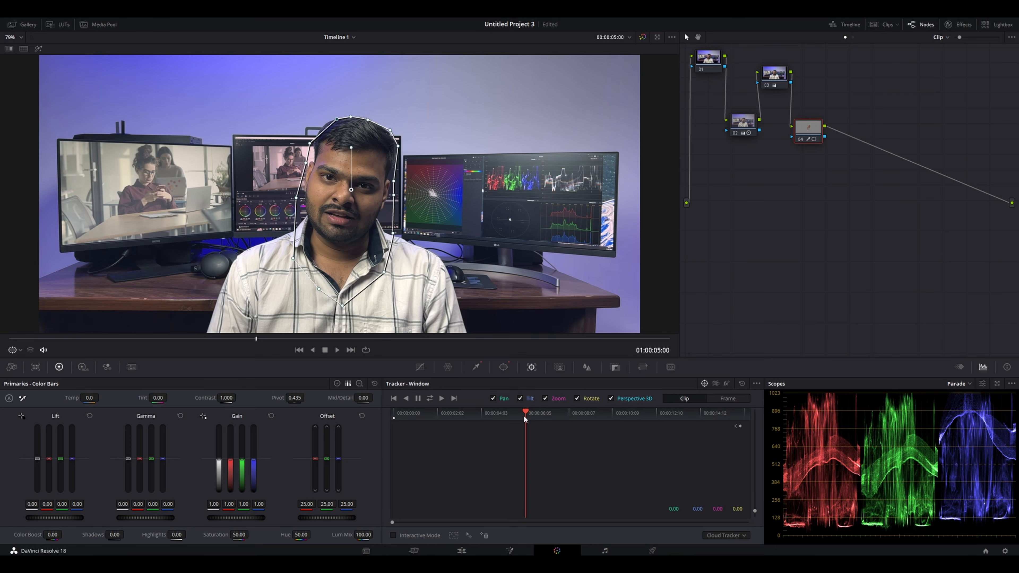
pyautogui.click(429, 399)
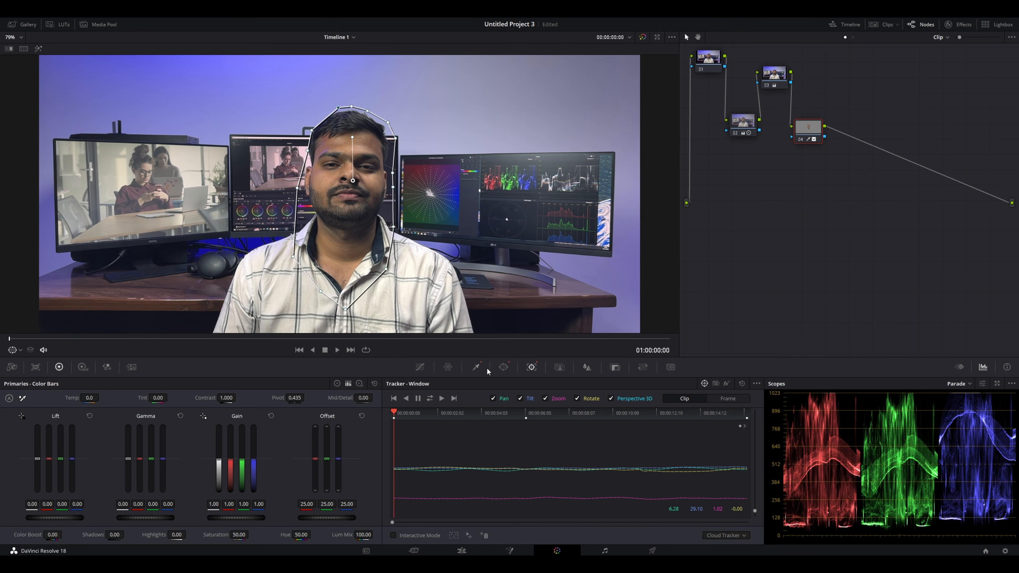
# Step: Soften the curve window with Soft 1 at 7.38, Inside at 4.38 and Outside at 3.60, checking the matte in highlight view
pyautogui.click(502, 368)
pyautogui.click(38, 49)
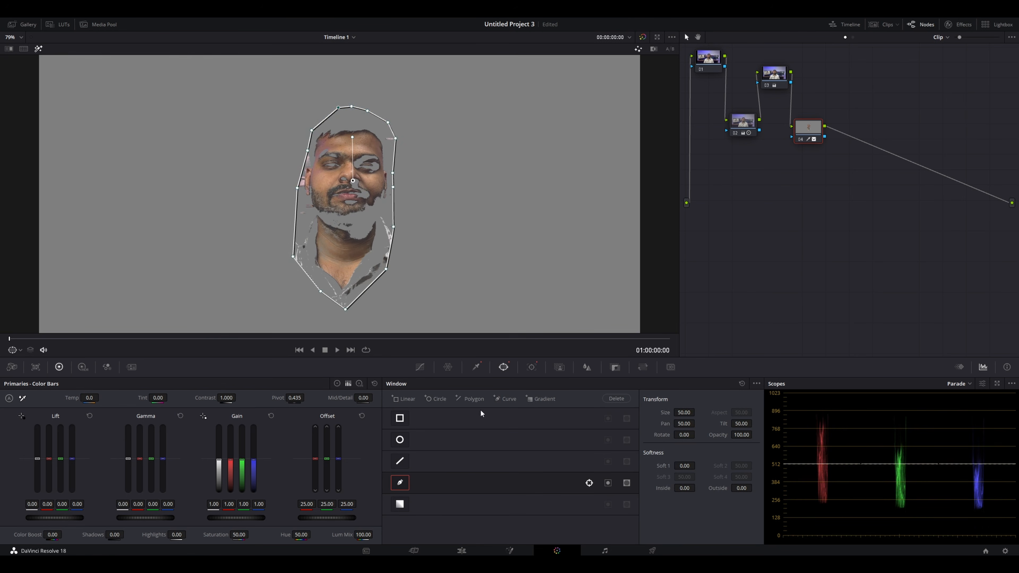
pyautogui.moveTo(692, 462); pyautogui.dragTo(745, 488)
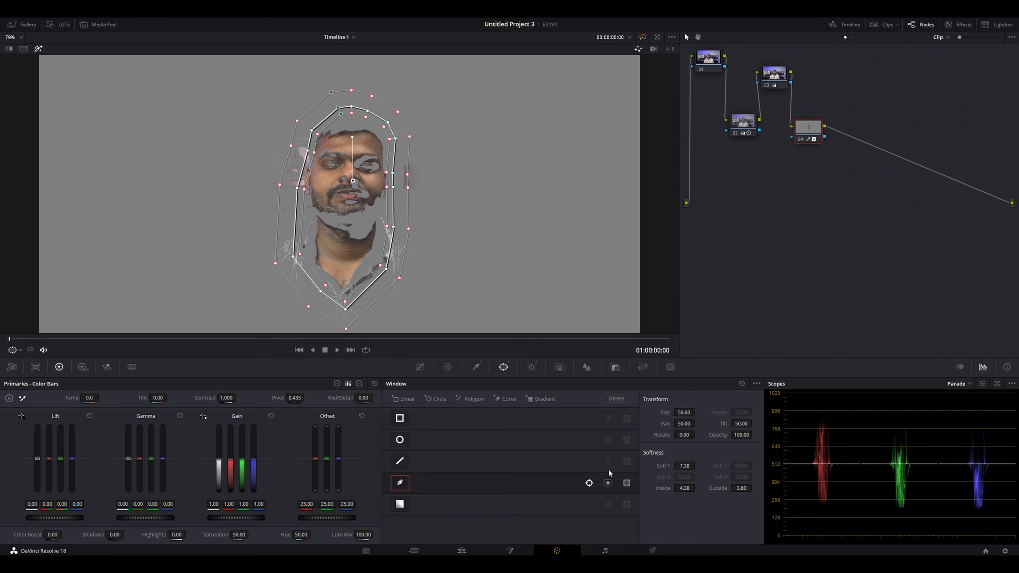
pyautogui.click(38, 48)
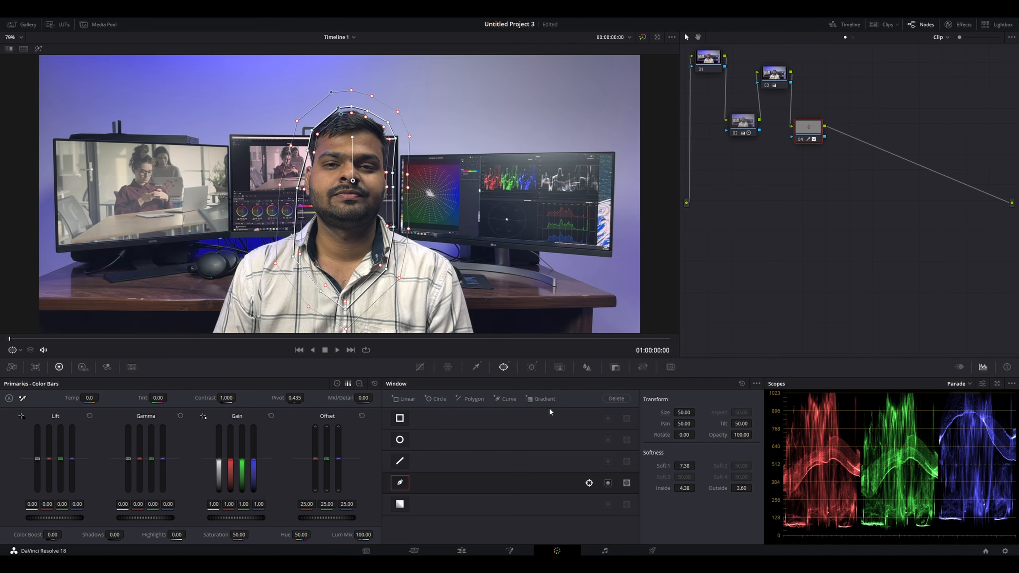
# Step: Re-key the facial skin on node 04 at hue center 50.6, width 45.5, saturation 0.8 to 6.6 and luminance 54.2 to 66.1 in highlight view
pyautogui.click(473, 368)
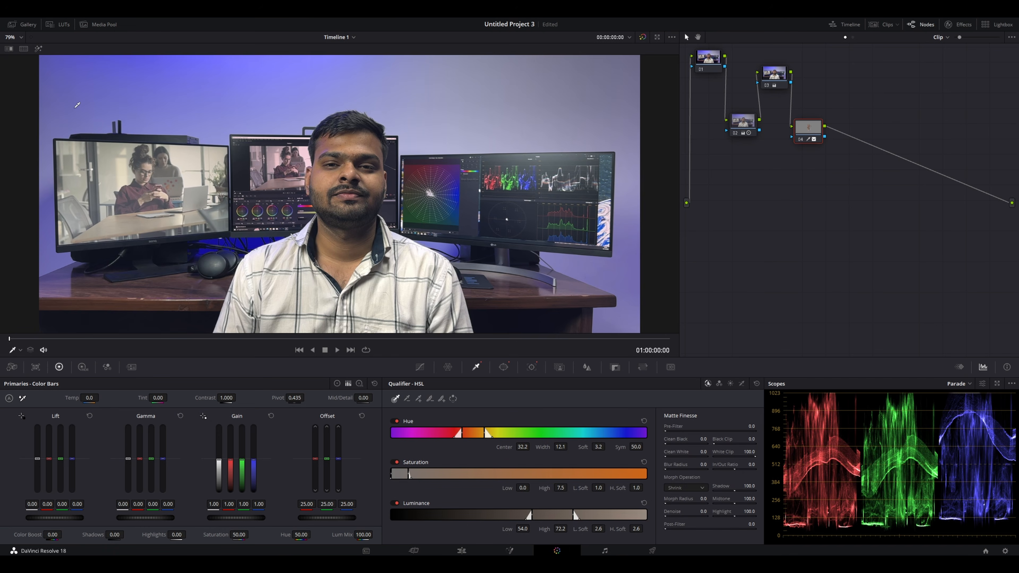
pyautogui.hotkey('shift', 'h')
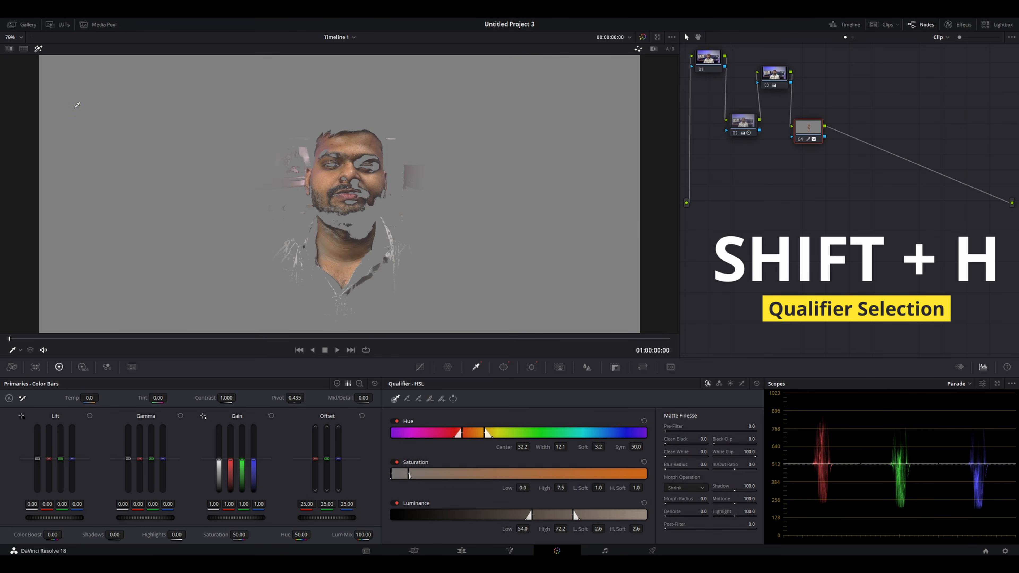
pyautogui.scroll(3, 381, 213)
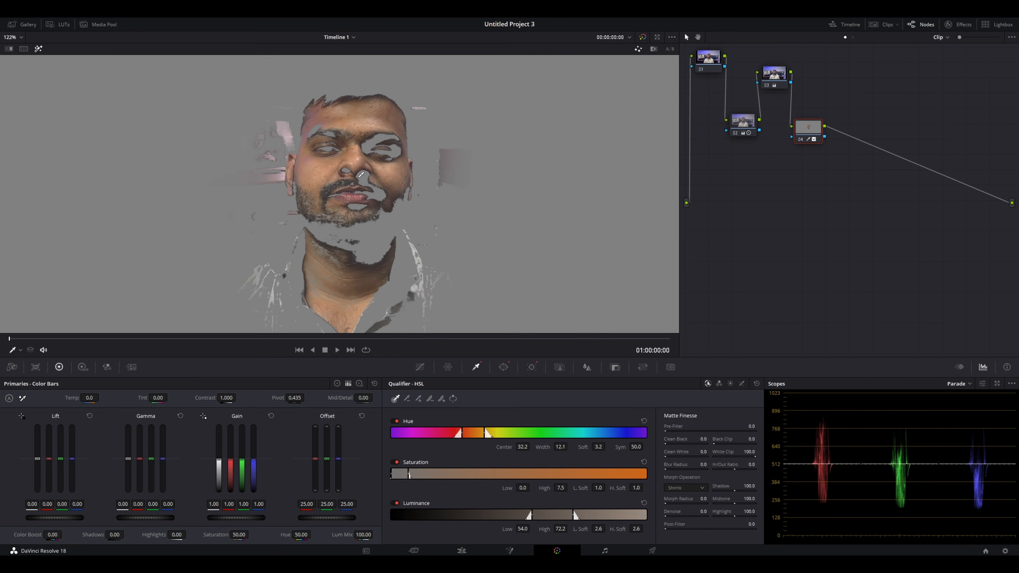
pyautogui.moveTo(378, 159); pyautogui.dragTo(396, 187)
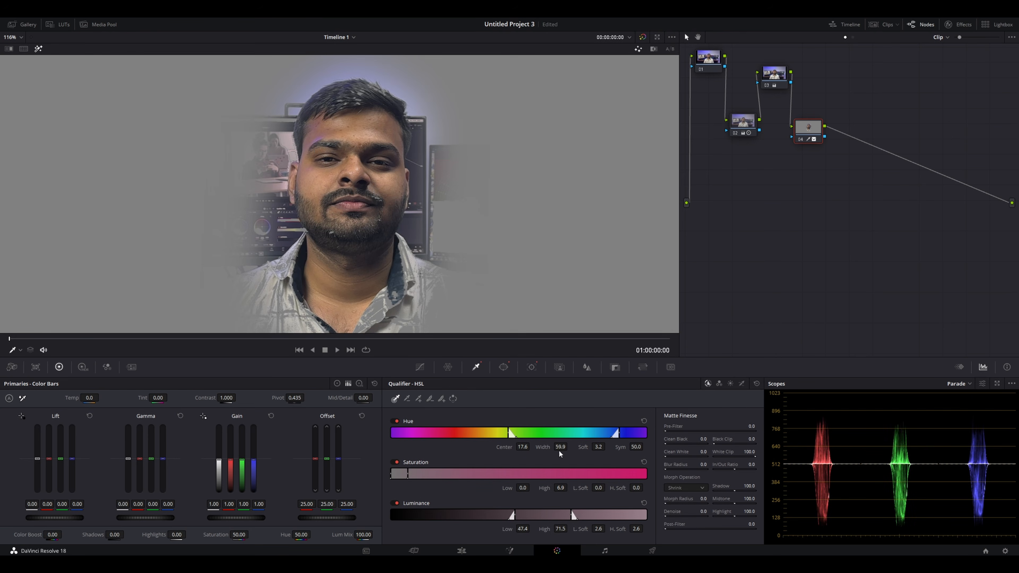
pyautogui.moveTo(560, 448); pyautogui.dragTo(522, 447)
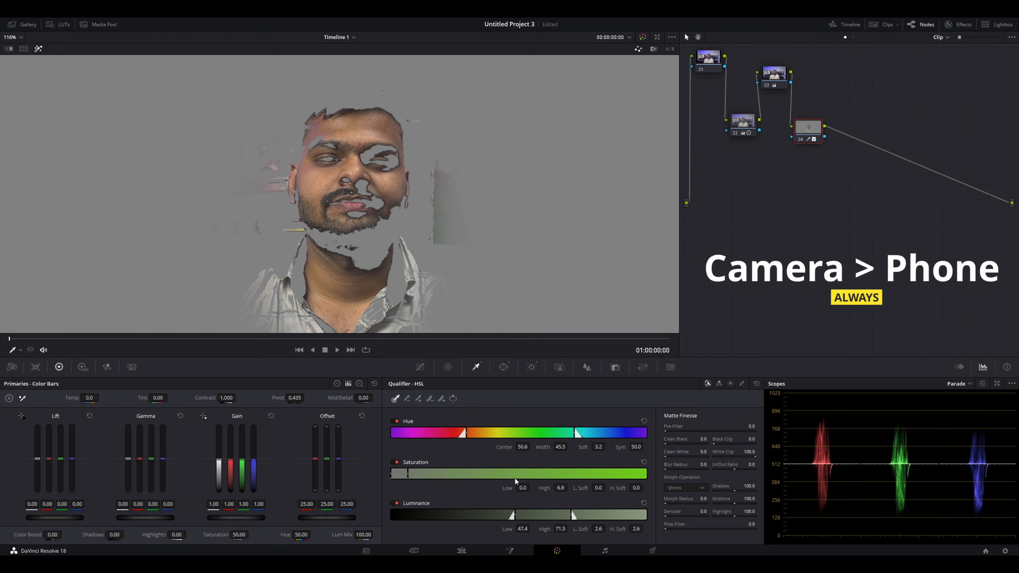
pyautogui.moveTo(522, 487); pyautogui.dragTo(569, 487)
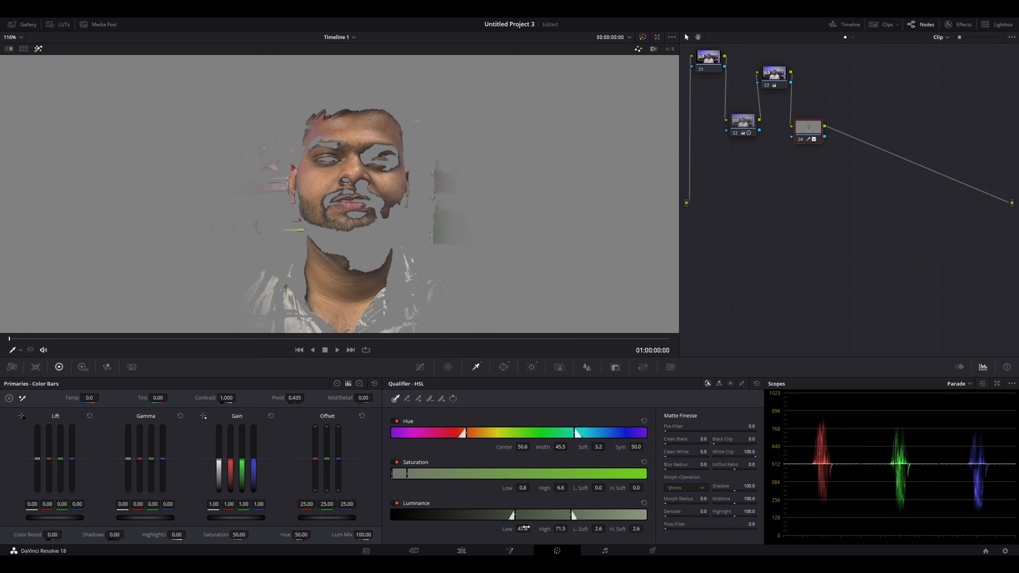
pyautogui.moveTo(522, 529); pyautogui.dragTo(569, 529)
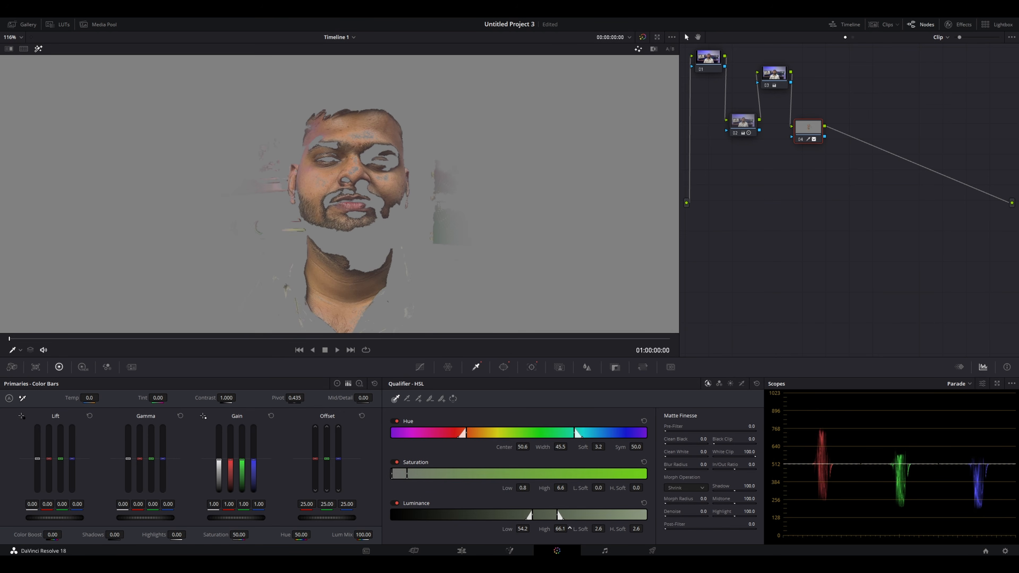
# Step: Refine the skin matte with Pre-Filter 55.7, Denoise 3.9, Blur Radius 137.9 and In/Out Ratio -41.4, and leave highlight view
pyautogui.moveTo(681, 430); pyautogui.dragTo(704, 431)
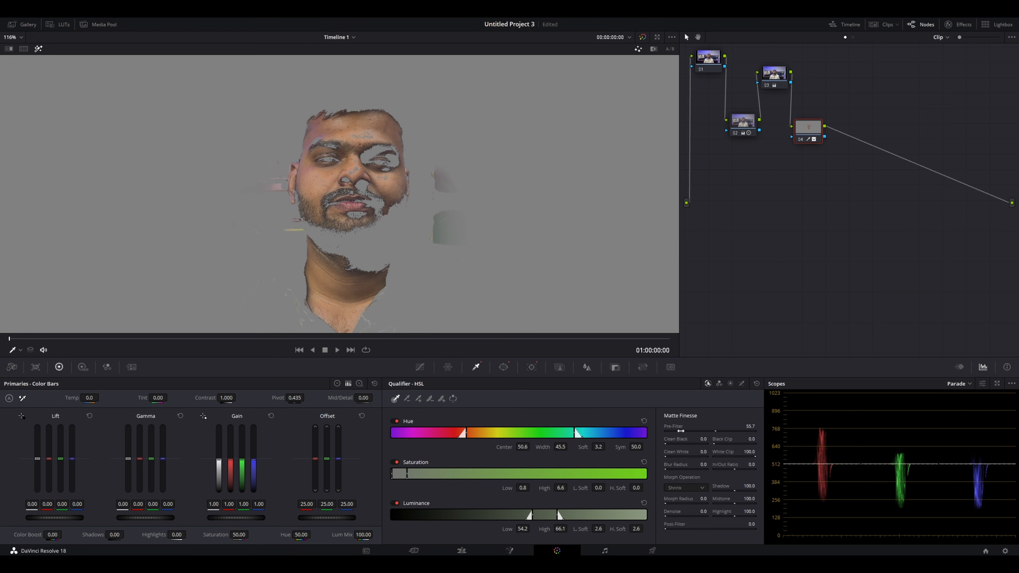
pyautogui.moveTo(677, 517); pyautogui.dragTo(680, 518)
pyautogui.moveTo(678, 467); pyautogui.dragTo(725, 466)
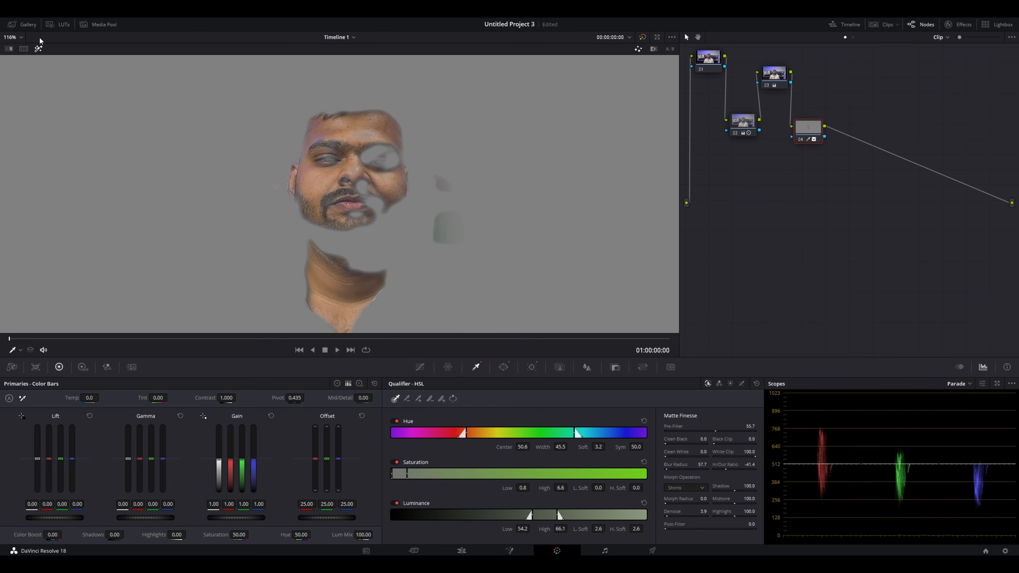
pyautogui.click(38, 48)
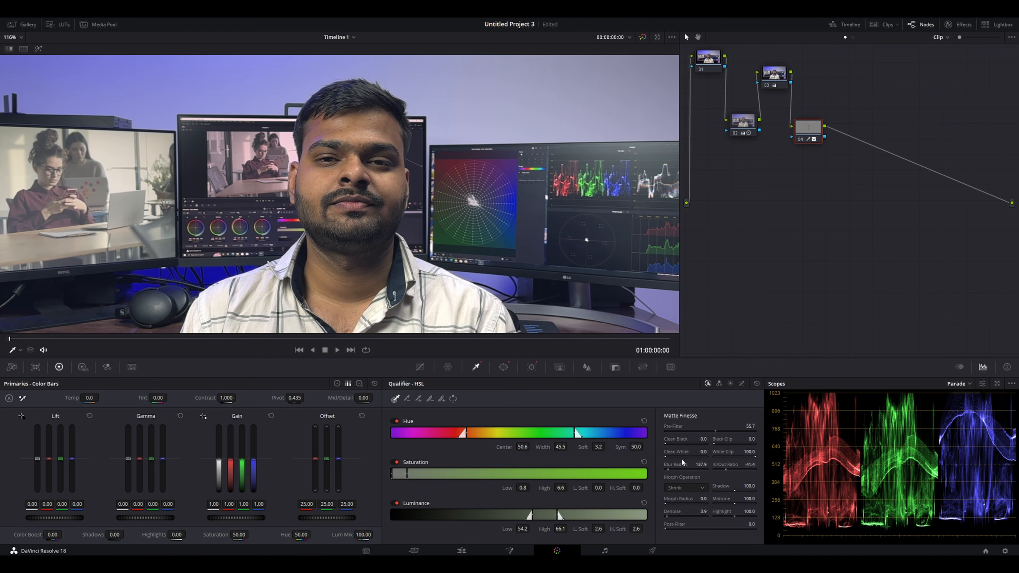
# Step: Smooth and brighten the keyed skin on node 04 with Mid/Detail at -89 and Gain at 1.10, showing the primaries as color wheels
pyautogui.scroll(-2, 335, 167)
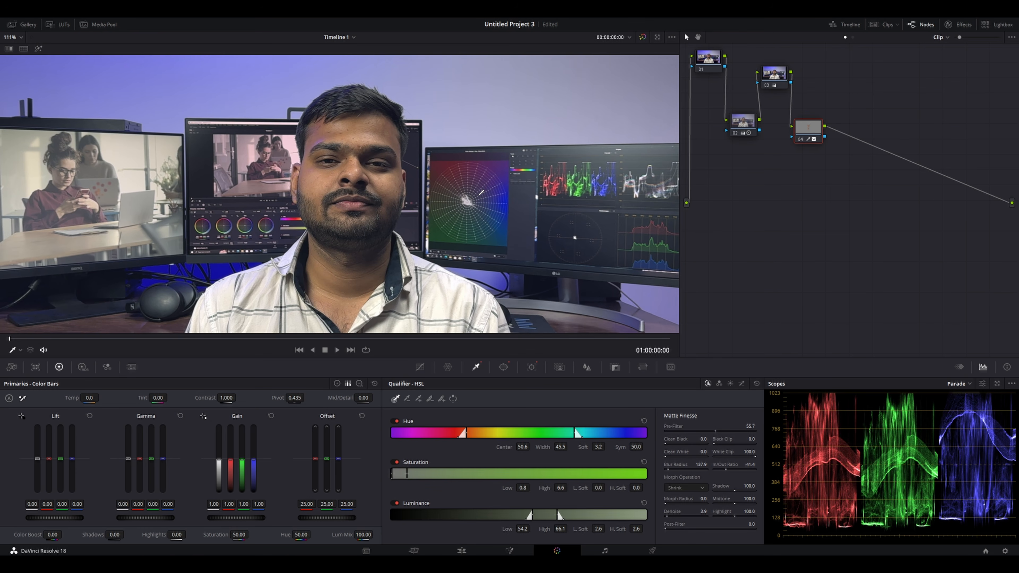
pyautogui.hotkey('ctrl', 'shift', 'z')
pyautogui.hotkey('ctrl', 'shift', 'z')
pyautogui.click(337, 383)
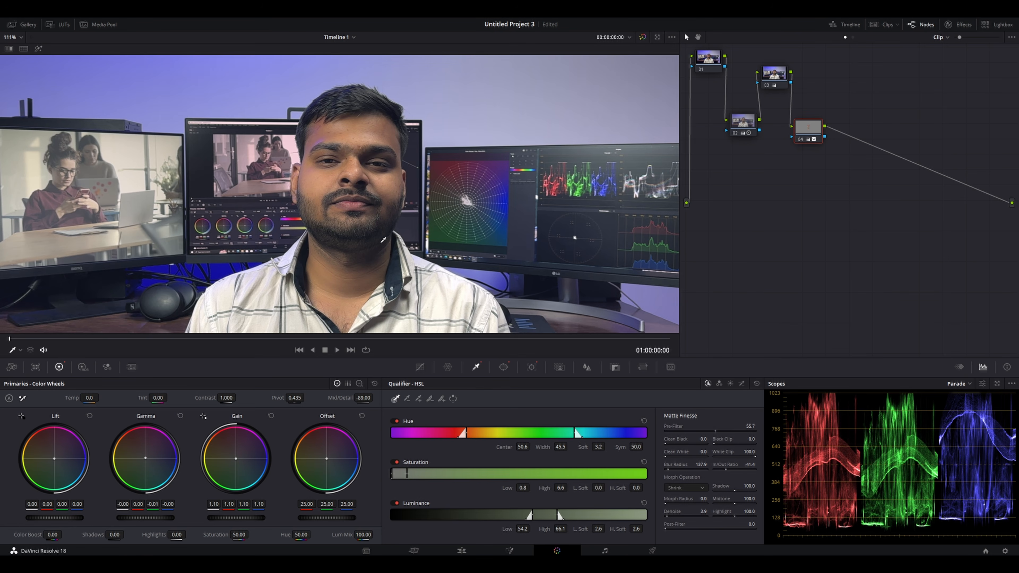
# Step: Check the graded clip at 01:00:07:08 and save the project
pyautogui.scroll(-5, 450, 268)
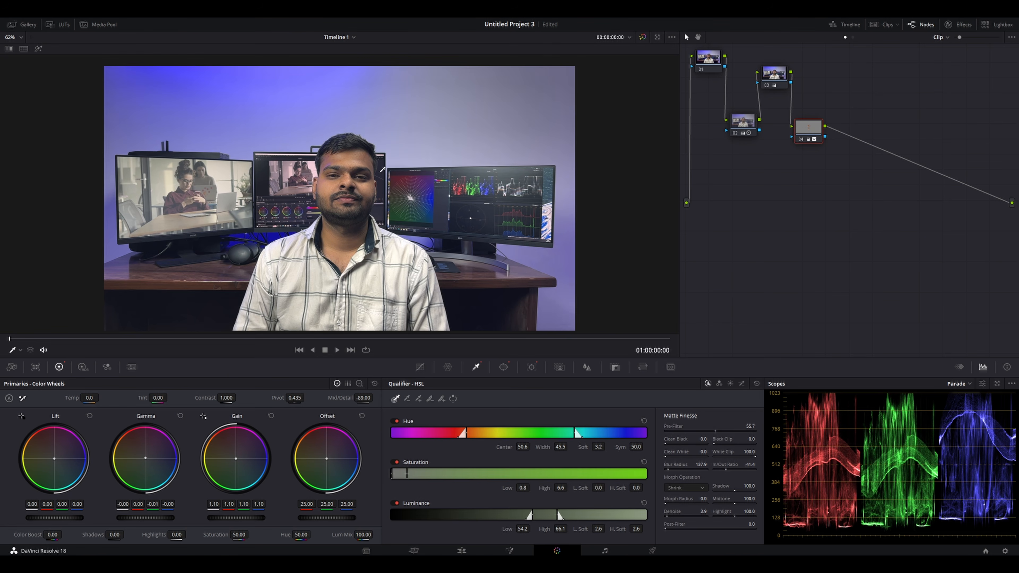
pyautogui.moveTo(254, 339); pyautogui.dragTo(371, 339)
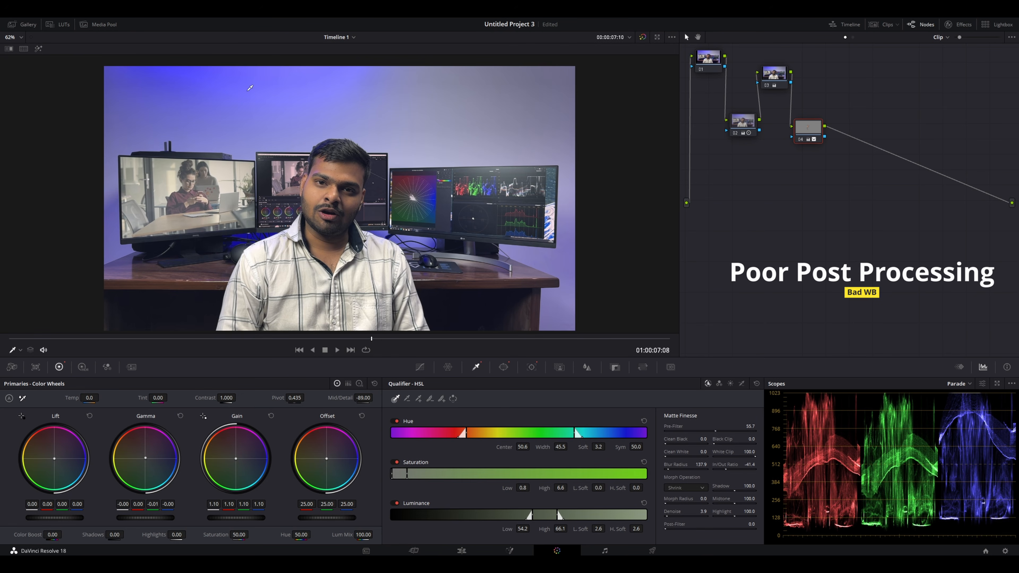
pyautogui.hotkey('ctrl', 's')
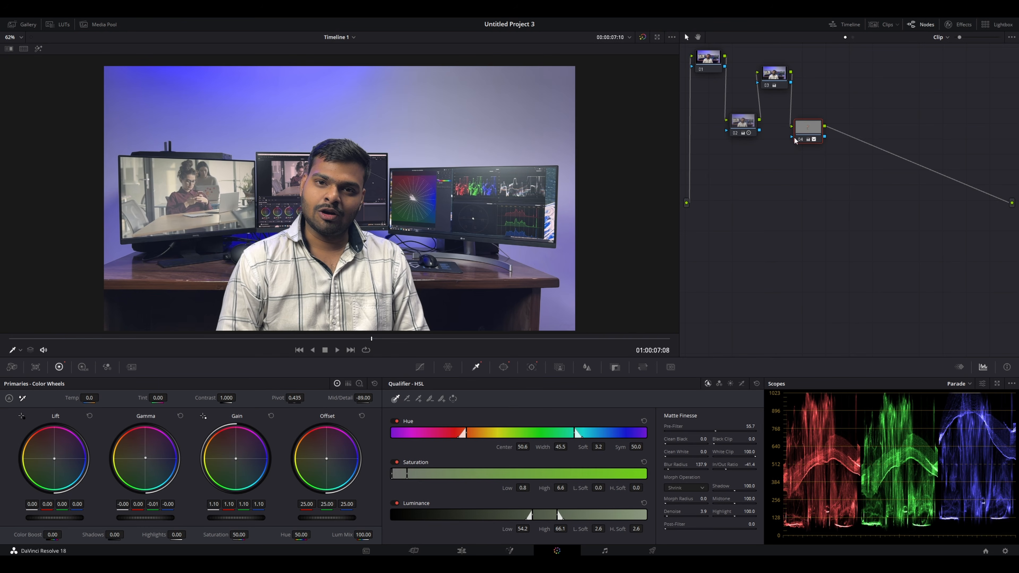
# Step: Add a serial node after node 04, place it above that node, and bring up its Hue Vs Hue curve
pyautogui.hotkey('alt', 's')
pyautogui.moveTo(850, 132); pyautogui.dragTo(844, 78)
pyautogui.click(419, 366)
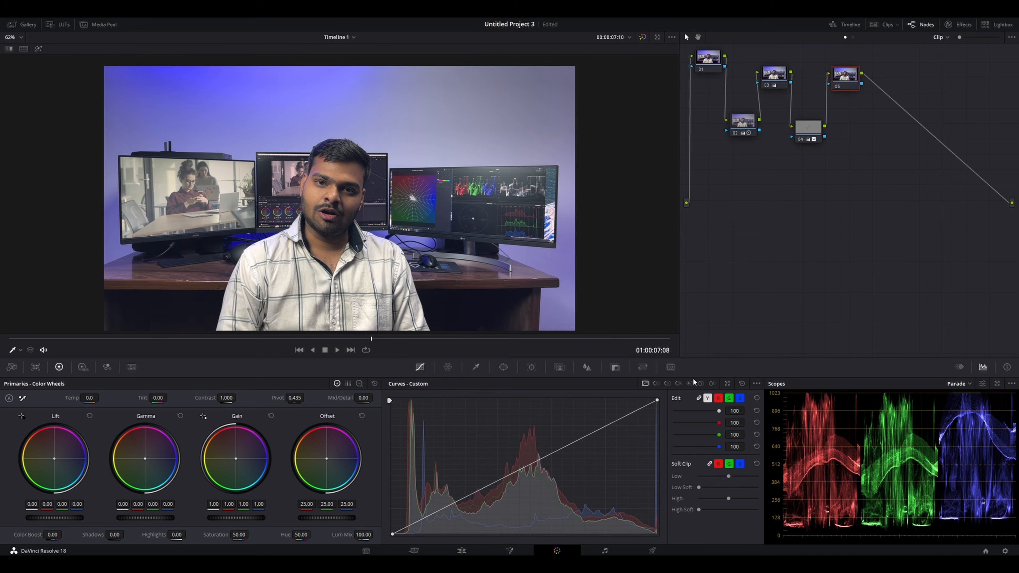
pyautogui.click(668, 383)
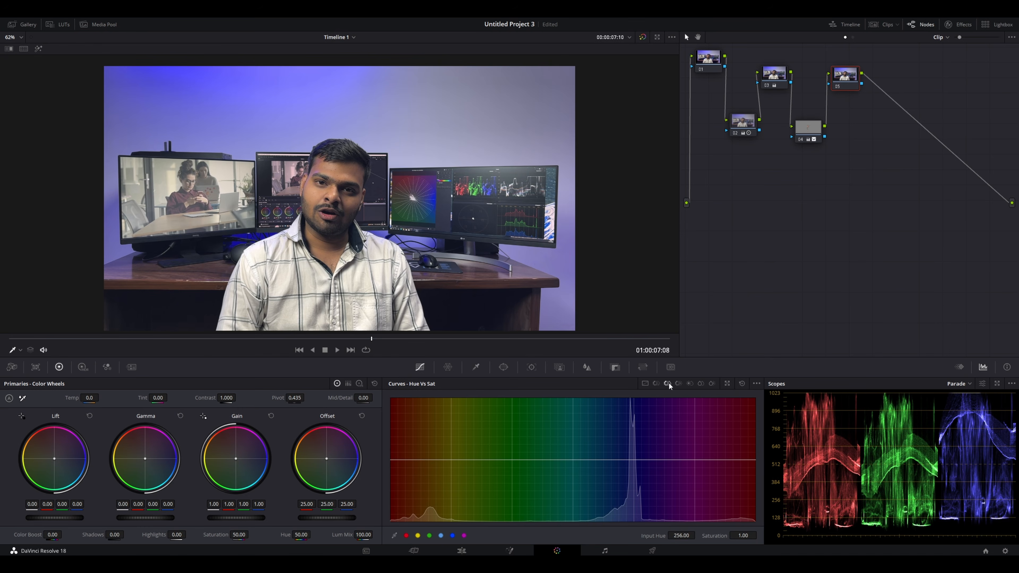
pyautogui.click(656, 384)
# Step: Try shifting the blue background and the neutral tones to cyan on node 05 with the Color Warper
pyautogui.click(448, 367)
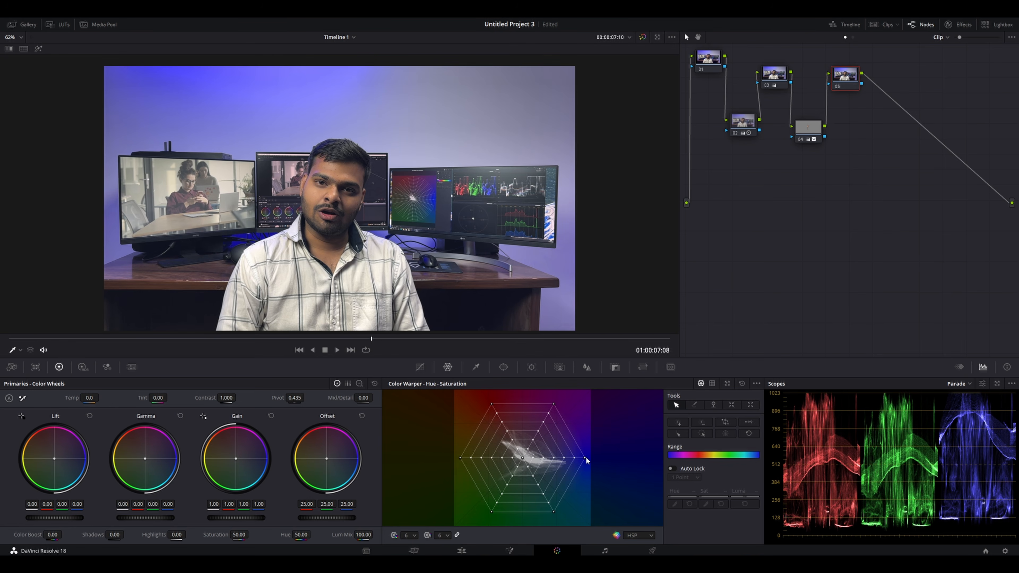
pyautogui.moveTo(583, 458); pyautogui.dragTo(584, 520)
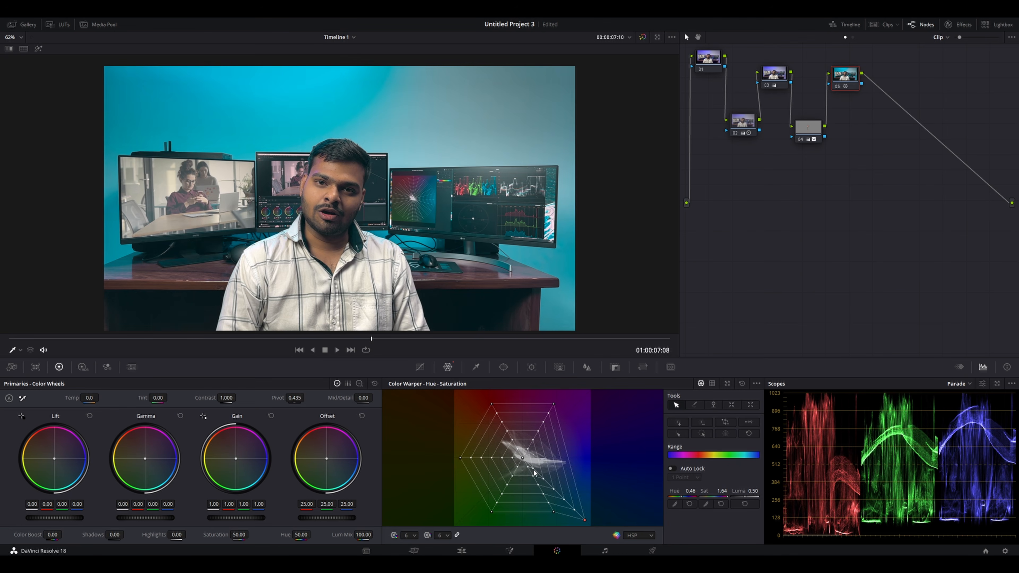
pyautogui.moveTo(522, 458); pyautogui.dragTo(628, 520)
pyautogui.hotkey('ctrl', 'z')
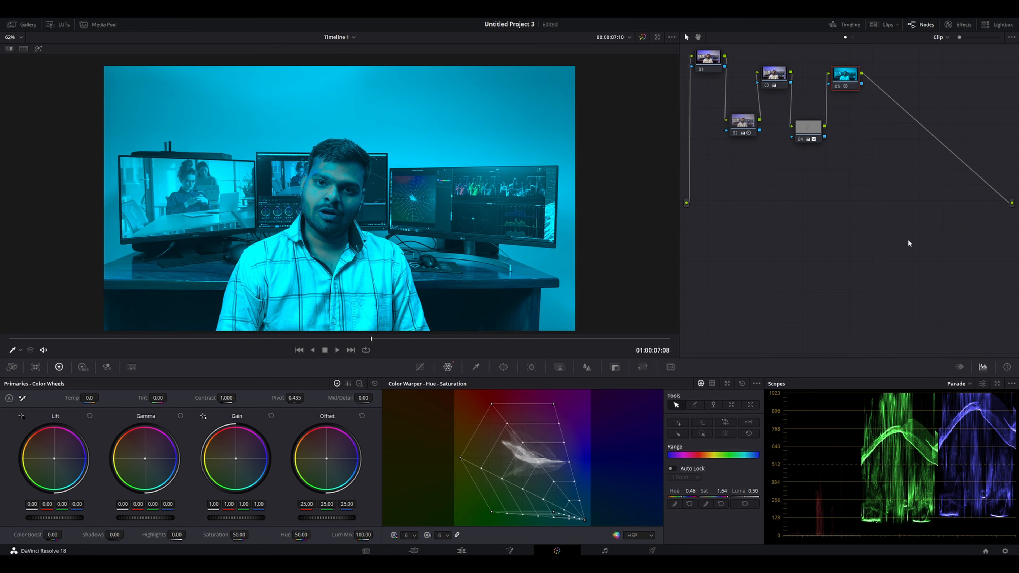
# Step: Try countering the cyan cast with a Color Warper shift on a new serial node, and discard both warps
pyautogui.hotkey('alt', 's')
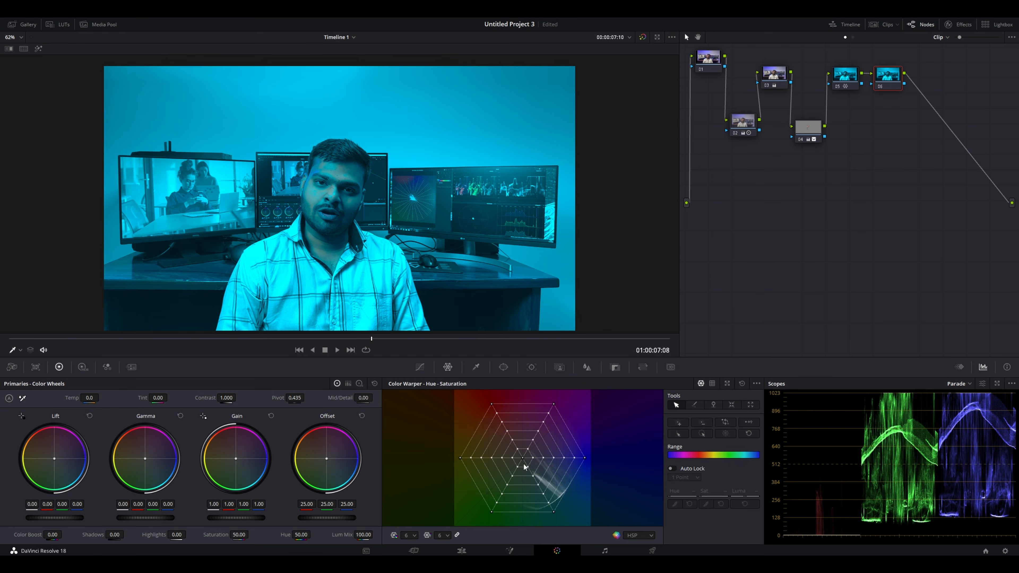
pyautogui.moveTo(522, 457); pyautogui.dragTo(462, 410)
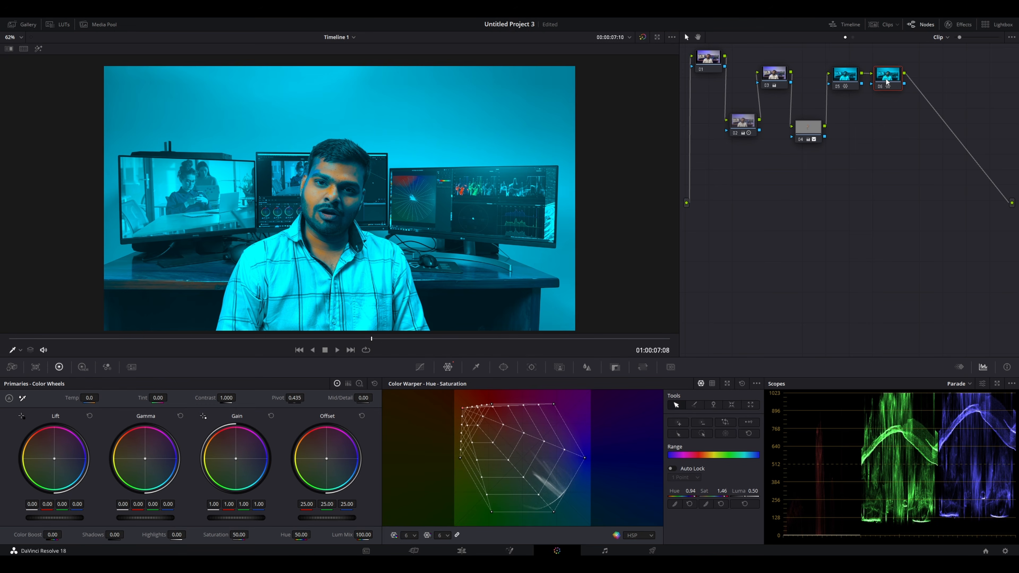
pyautogui.press('Delete')
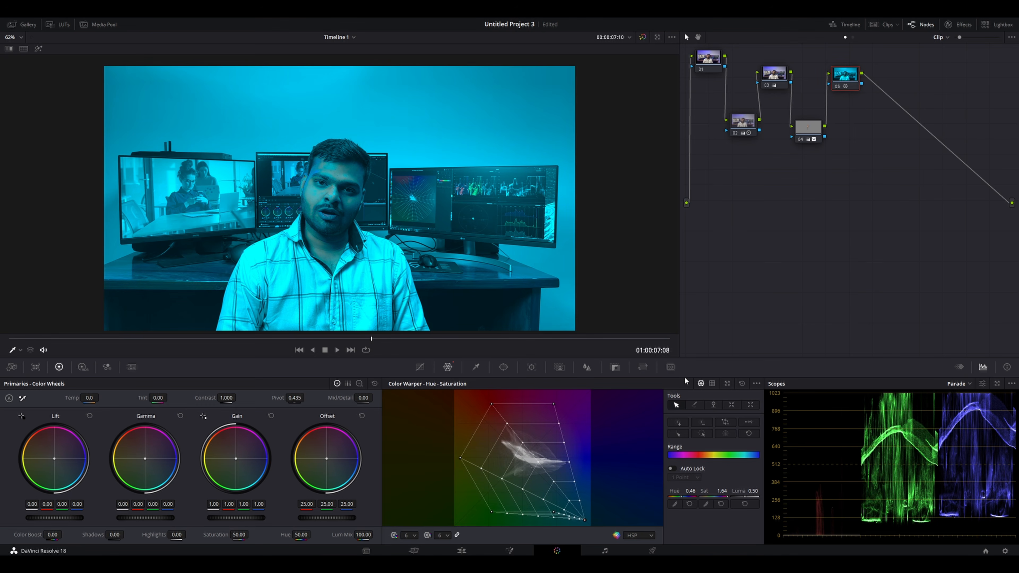
pyautogui.click(741, 383)
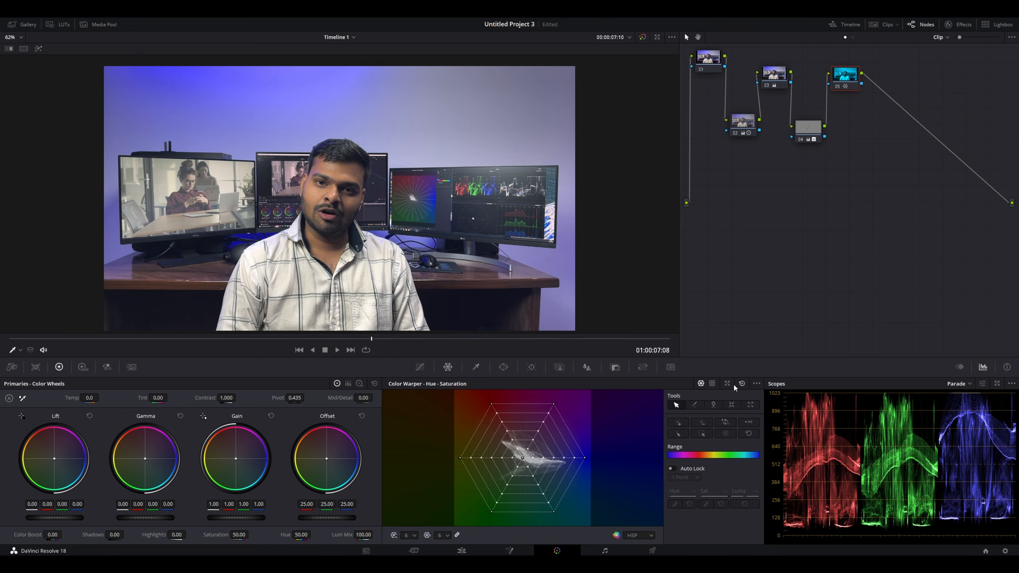
# Step: Bend node 05's Hue Vs Hue curve with points at input hue 102.05 rotated 174.25 and input hue 4.12 rotated 30.48
pyautogui.click(420, 367)
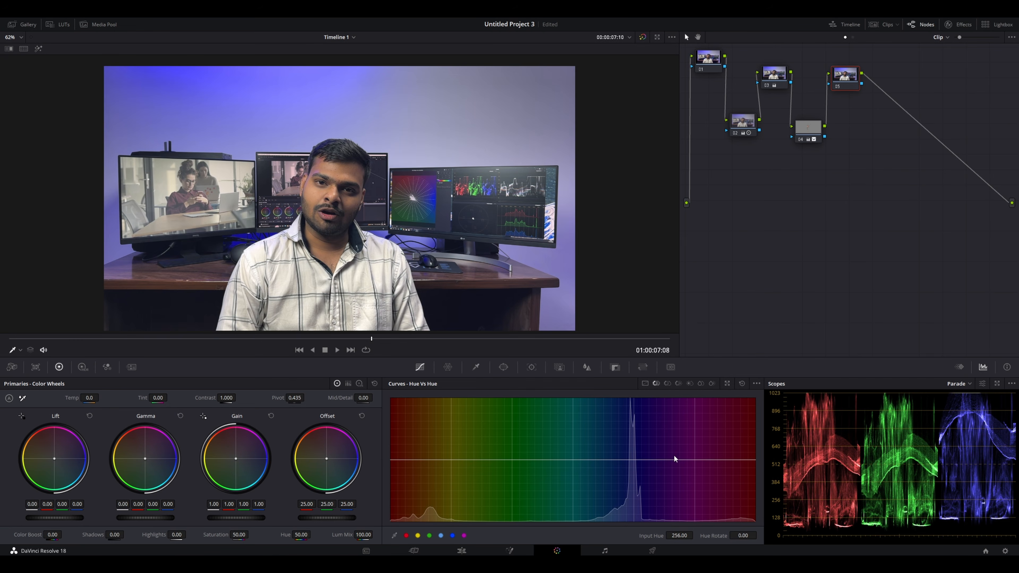
pyautogui.moveTo(607, 460); pyautogui.dragTo(595, 387)
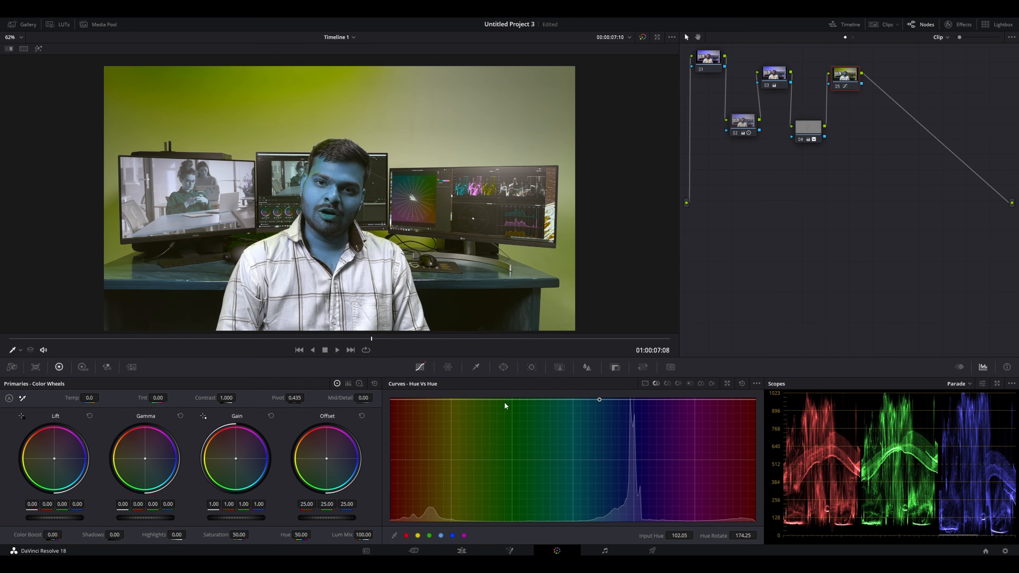
pyautogui.moveTo(495, 400); pyautogui.dragTo(500, 450)
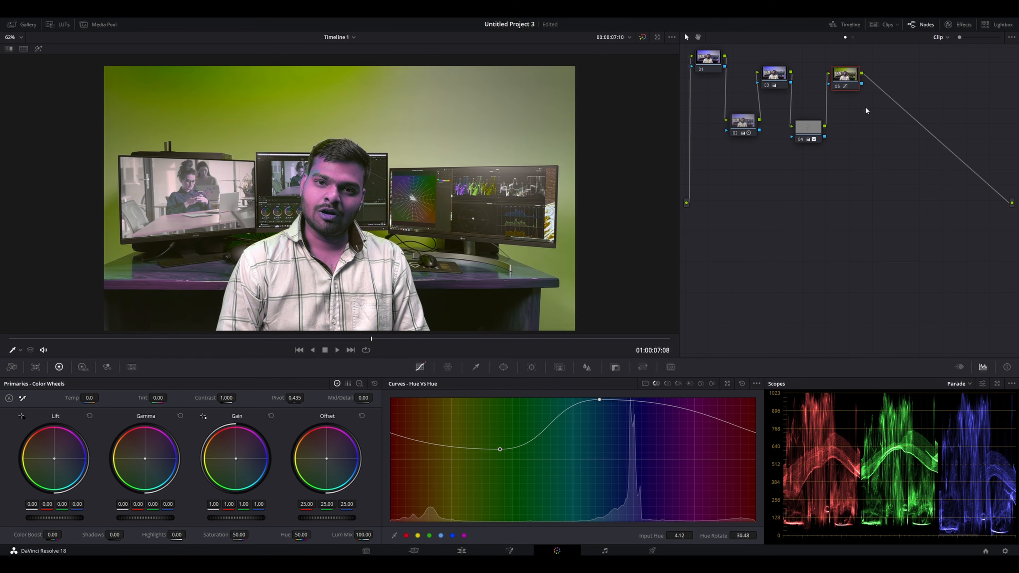
# Step: Add serial node 06 and set its Hue Vs Hue points to hue 358.63 rotated -25.88 and hue 84.42 rotated -94.89
pyautogui.hotkey('alt', 's')
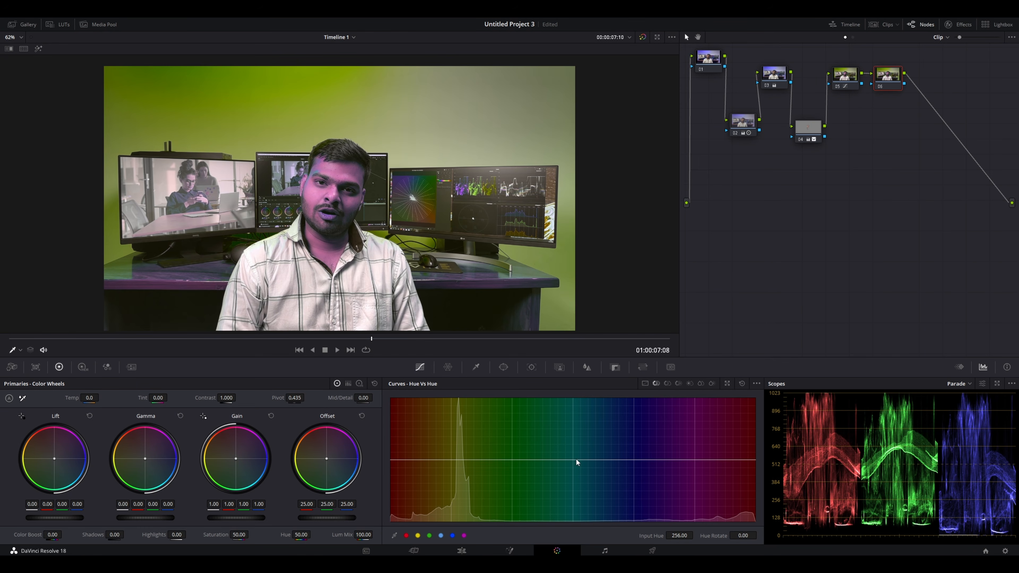
pyautogui.moveTo(576, 457); pyautogui.dragTo(578, 490)
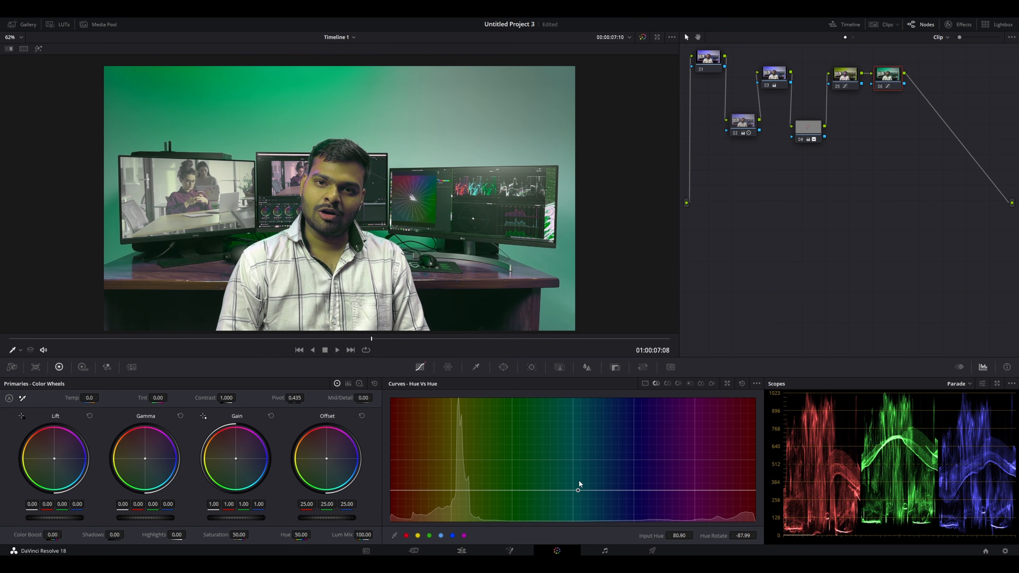
pyautogui.click(847, 73)
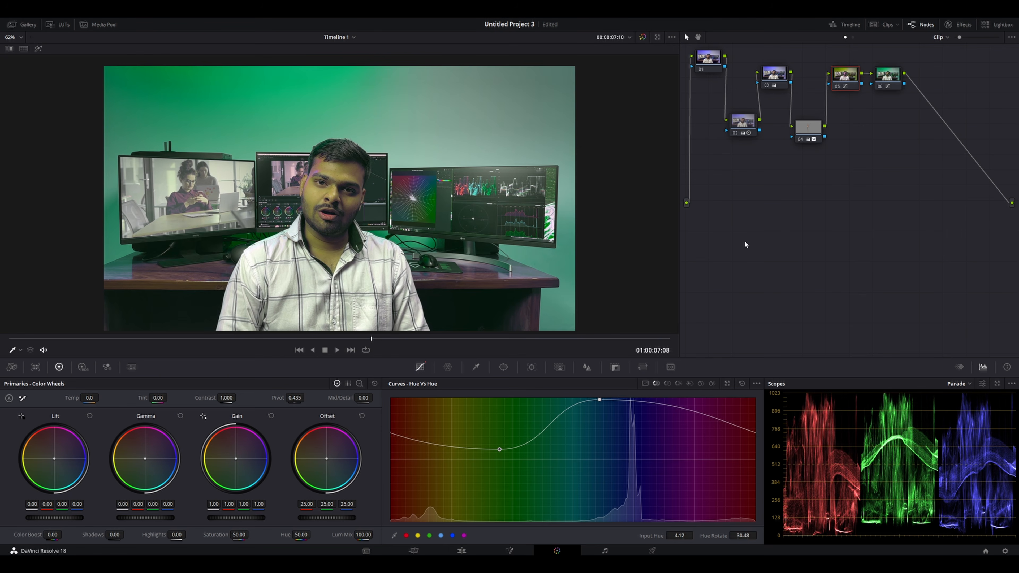
pyautogui.click(888, 86)
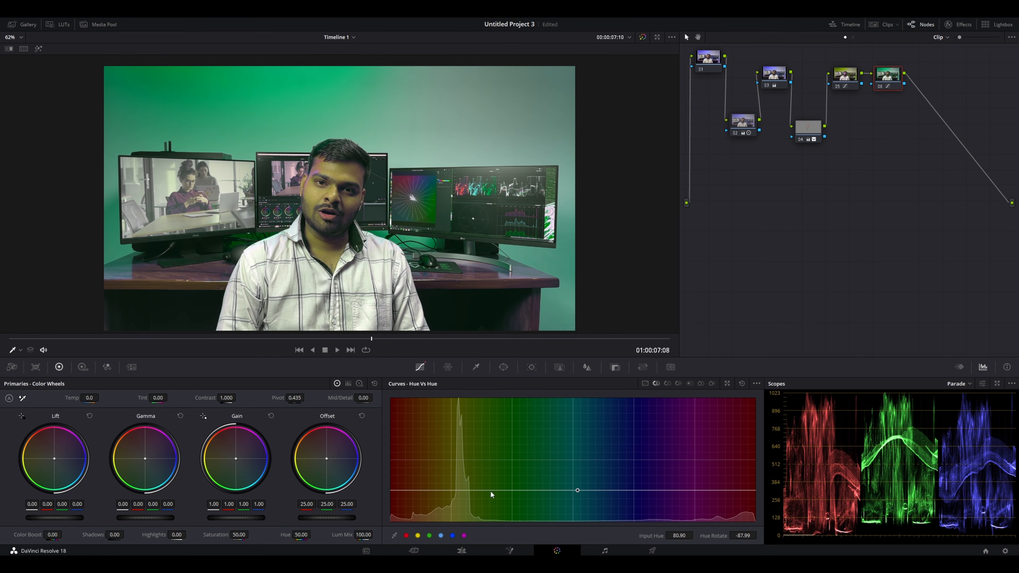
pyautogui.moveTo(490, 491); pyautogui.dragTo(495, 470)
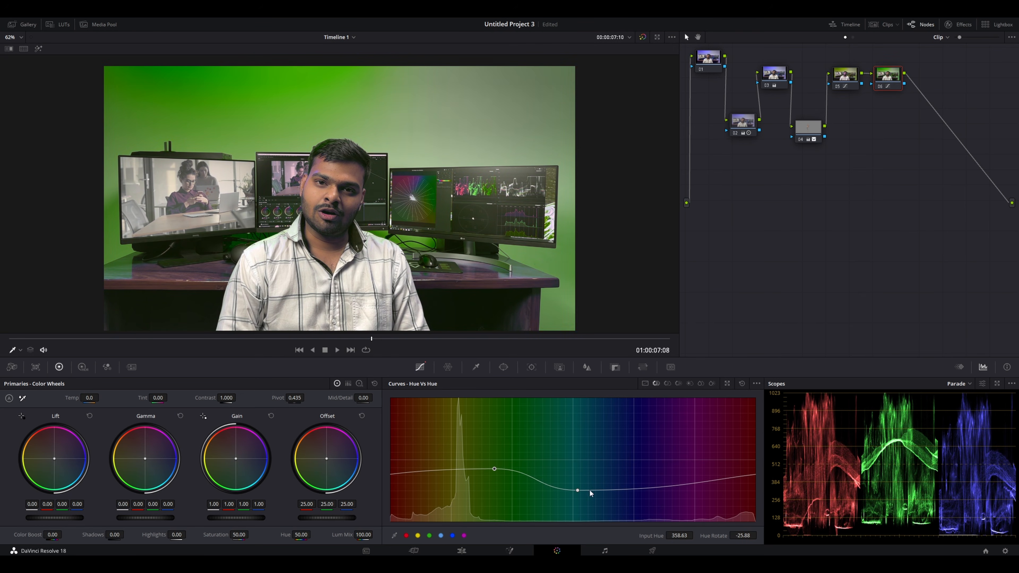
pyautogui.moveTo(578, 490)
pyautogui.mouseDown()
pyautogui.moveTo(586, 466)
pyautogui.moveTo(582, 501)
pyautogui.moveTo(582, 493)
pyautogui.mouseUp()
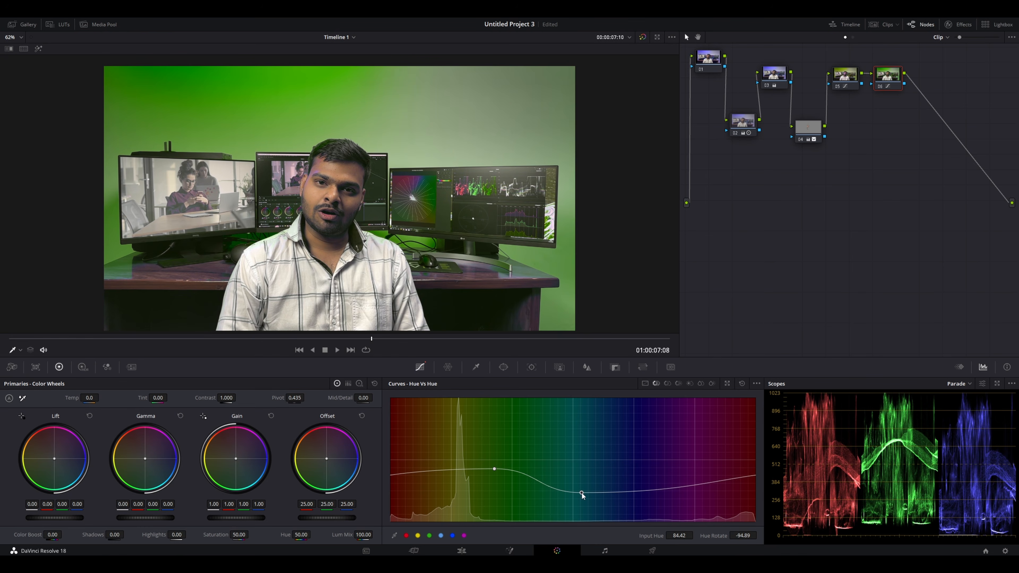
# Step: Add red and magenta anchor points to node 06's Hue Vs Hue curve and rotate the green background's hue at 328.08 by -137.44
pyautogui.moveTo(410, 472)
pyautogui.mouseDown()
pyautogui.moveTo(412, 460)
pyautogui.moveTo(414, 469)
pyautogui.mouseUp()
pyautogui.moveTo(718, 475)
pyautogui.mouseDown()
pyautogui.moveTo(721, 487)
pyautogui.moveTo(717, 476)
pyautogui.mouseUp()
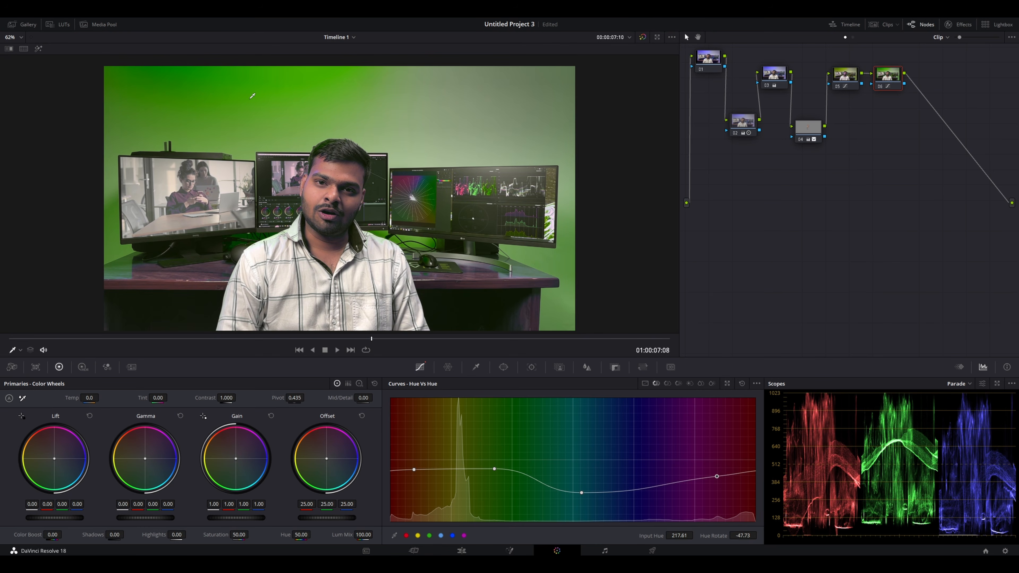
pyautogui.click(343, 302)
pyautogui.moveTo(462, 468); pyautogui.dragTo(464, 507)
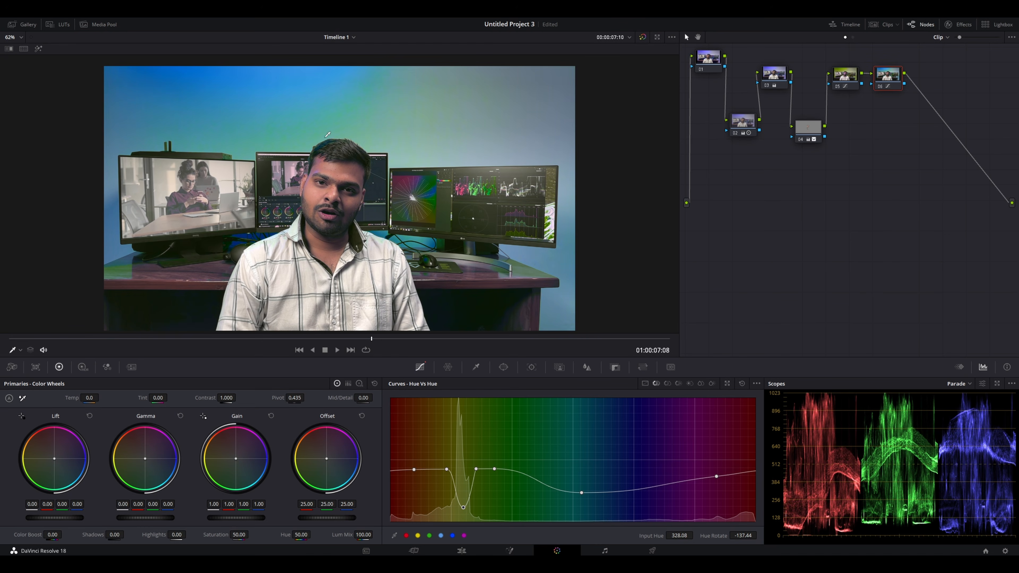
# Step: Delete serial node 06 with its Hue Vs Hue adjustments and reset node 05's Hue Vs Hue curve
pyautogui.click(433, 319)
pyautogui.moveTo(720, 479); pyautogui.dragTo(720, 485)
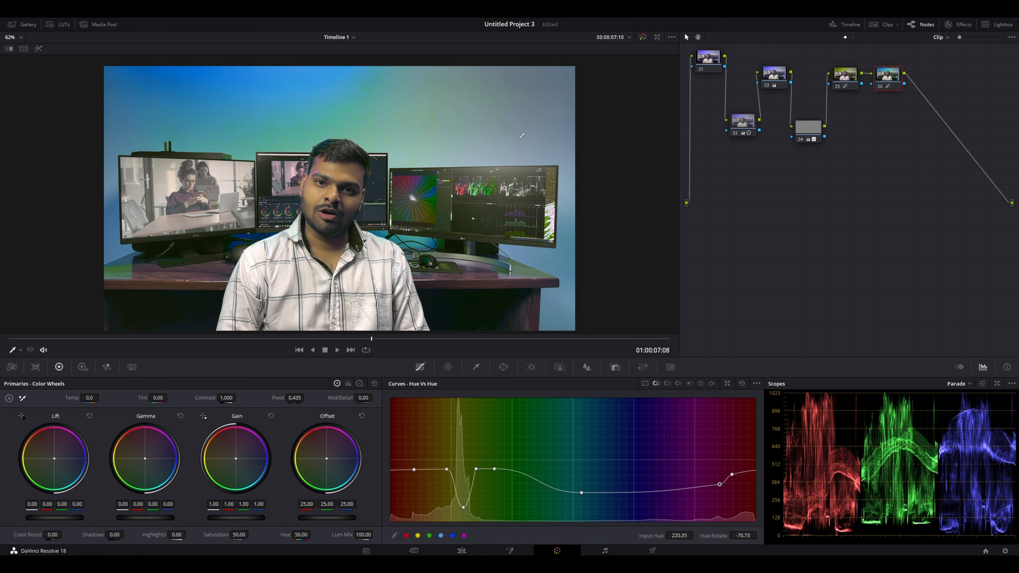
pyautogui.press('Delete')
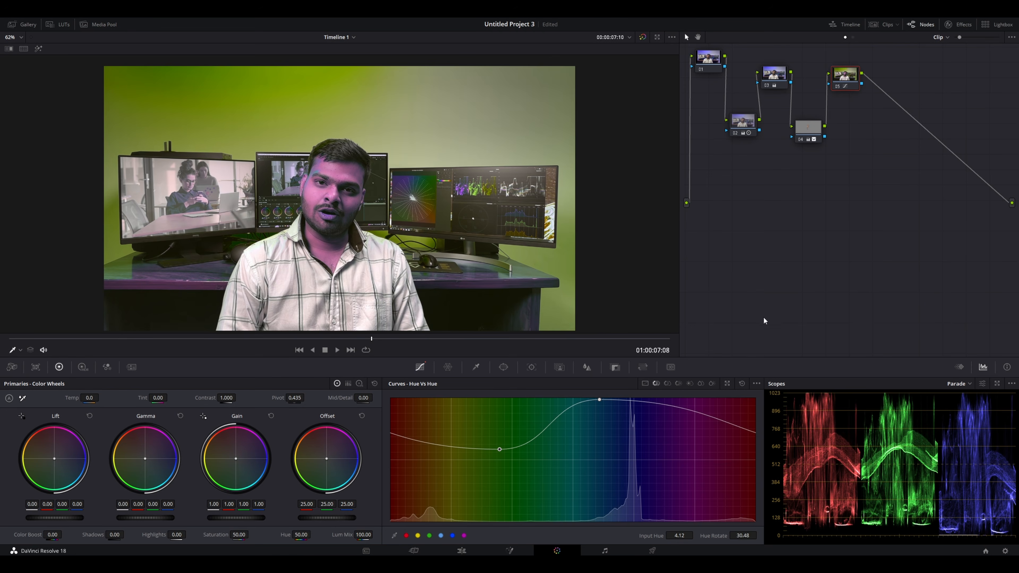
pyautogui.click(741, 384)
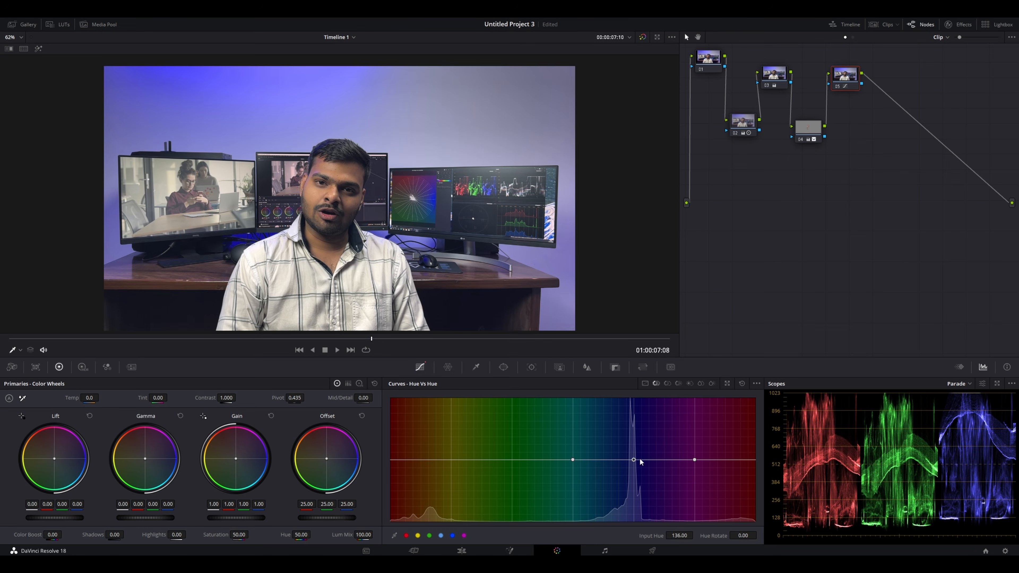
# Step: Bend node 05's Hue Vs Hue curve with points at input hue 138.48 rotated 44.28 and input hue 76.98 rotated 48.88
pyautogui.moveTo(634, 459)
pyautogui.mouseDown()
pyautogui.moveTo(636, 434)
pyautogui.moveTo(637, 443)
pyautogui.mouseUp()
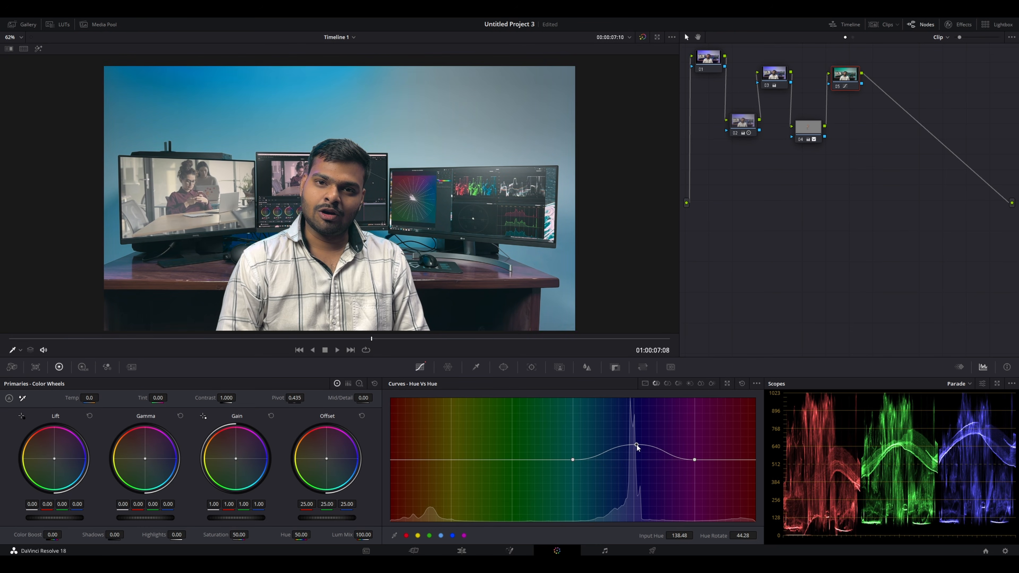
pyautogui.click(441, 535)
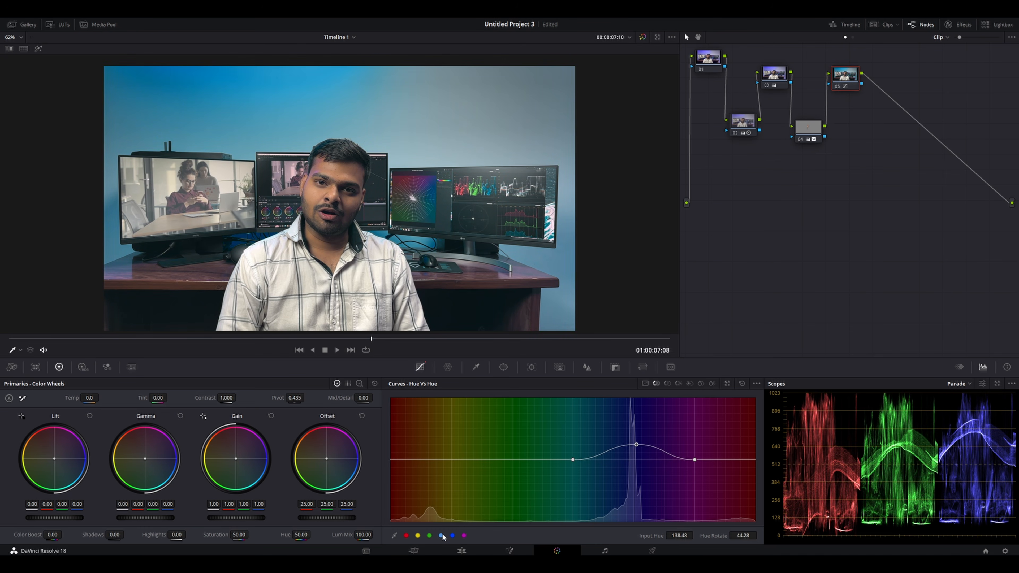
pyautogui.moveTo(571, 460)
pyautogui.mouseDown()
pyautogui.moveTo(573, 424)
pyautogui.moveTo(574, 442)
pyautogui.mouseUp()
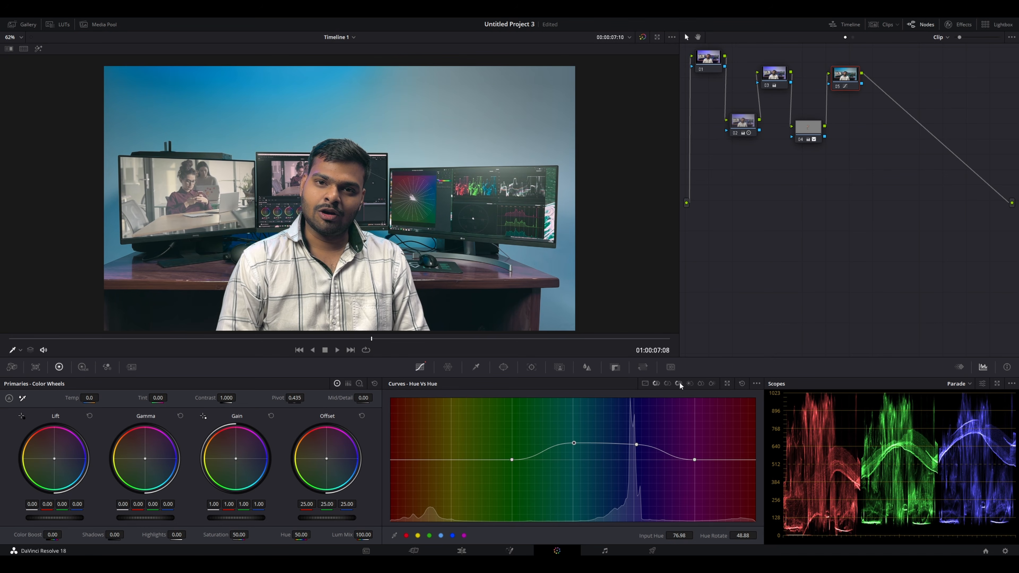
# Step: Raise the blue range's saturation slightly with Hue Vs Sat and set its Hue Vs Lum gain to 1.19 at input hue 136.52
pyautogui.click(667, 383)
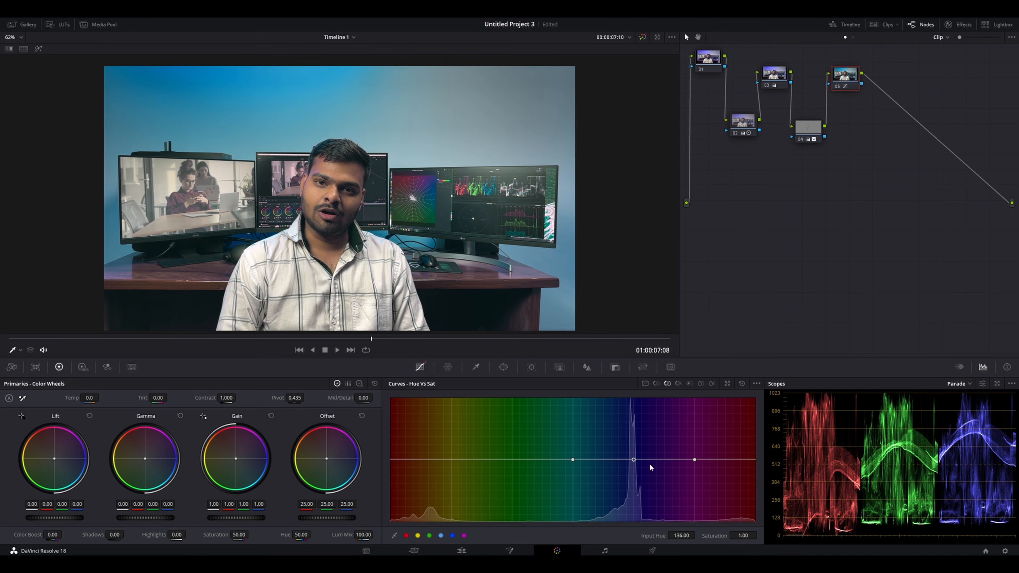
pyautogui.moveTo(634, 460)
pyautogui.mouseDown()
pyautogui.moveTo(633, 437)
pyautogui.moveTo(634, 448)
pyautogui.mouseUp()
pyautogui.click(678, 383)
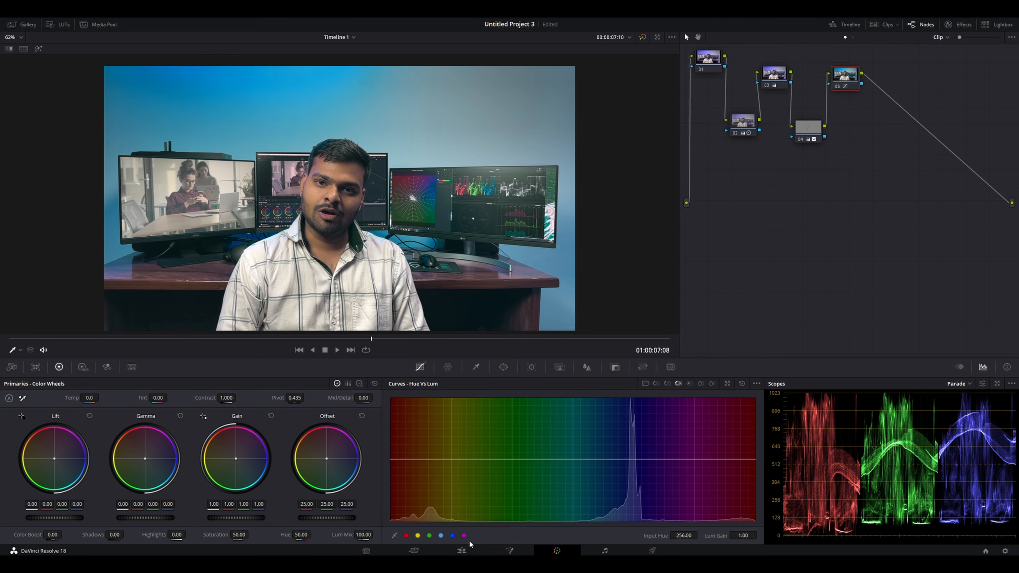
pyautogui.moveTo(633, 459)
pyautogui.mouseDown()
pyautogui.moveTo(634, 425)
pyautogui.moveTo(634, 448)
pyautogui.mouseUp()
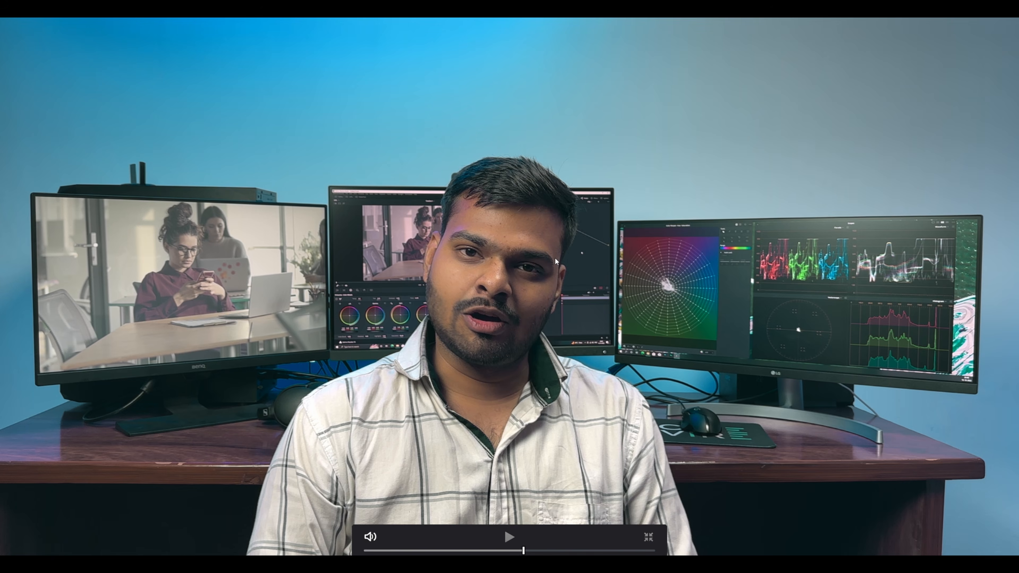
pyautogui.press('Escape')
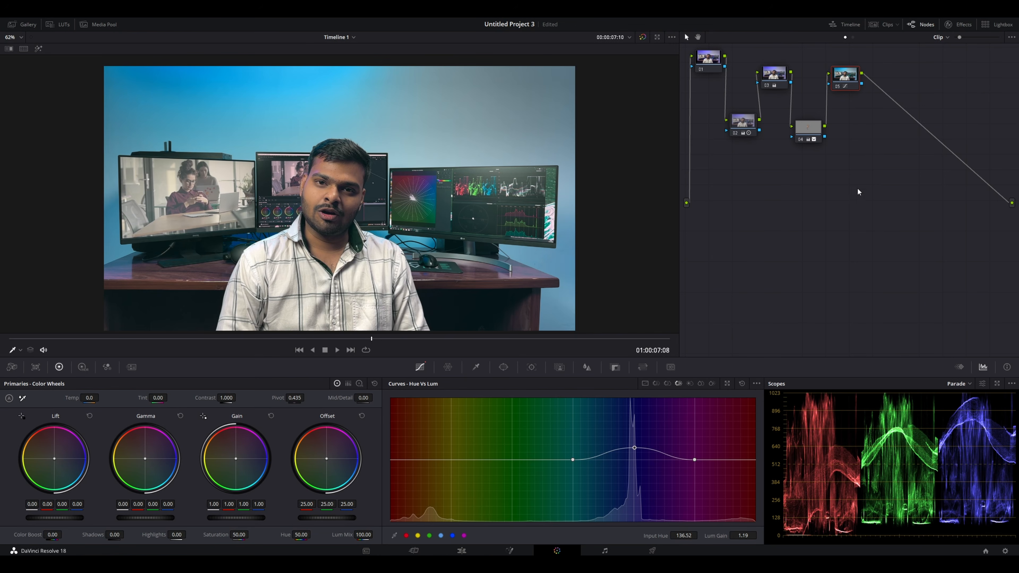
# Step: Save the project and select node 05
pyautogui.click(817, 129)
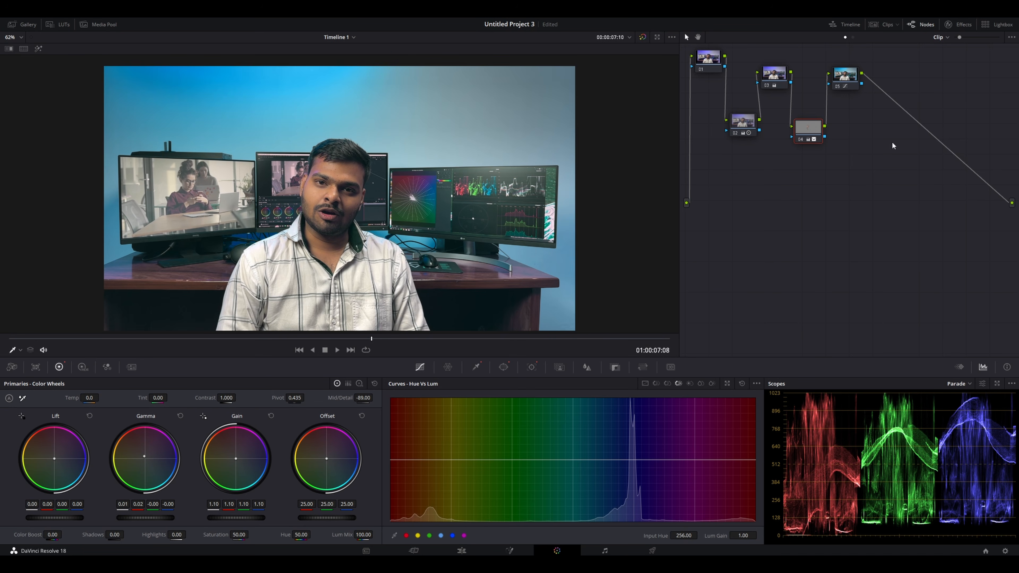
pyautogui.moveTo(918, 177); pyautogui.dragTo(817, 64)
pyautogui.hotkey('ctrl', 's')
pyautogui.click(849, 77)
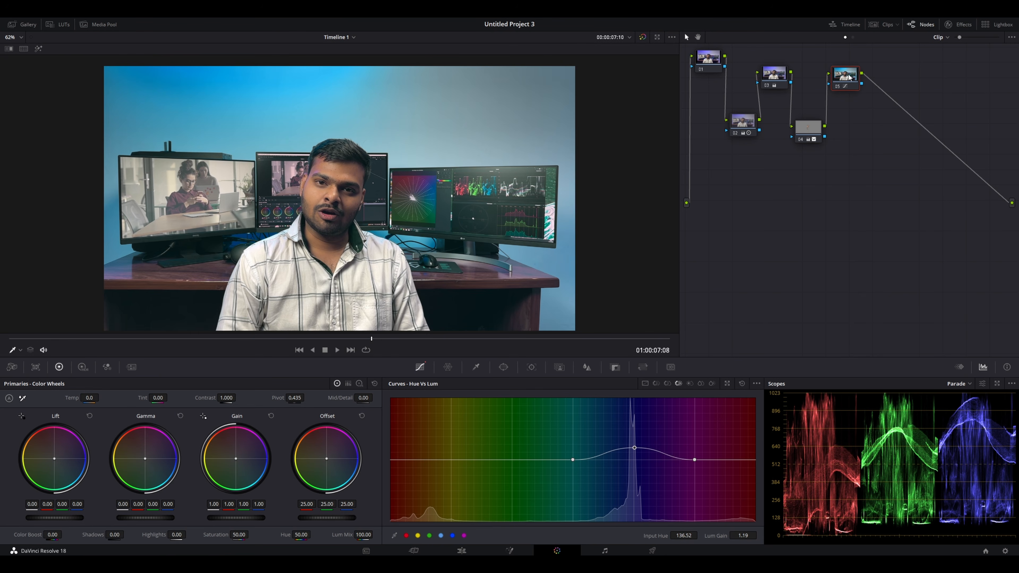
# Step: Search the effects library for "depth map" and insert the Depth Map effect as its own node after node 05
pyautogui.moveTo(814, 124)
pyautogui.click(958, 25)
pyautogui.click(997, 37)
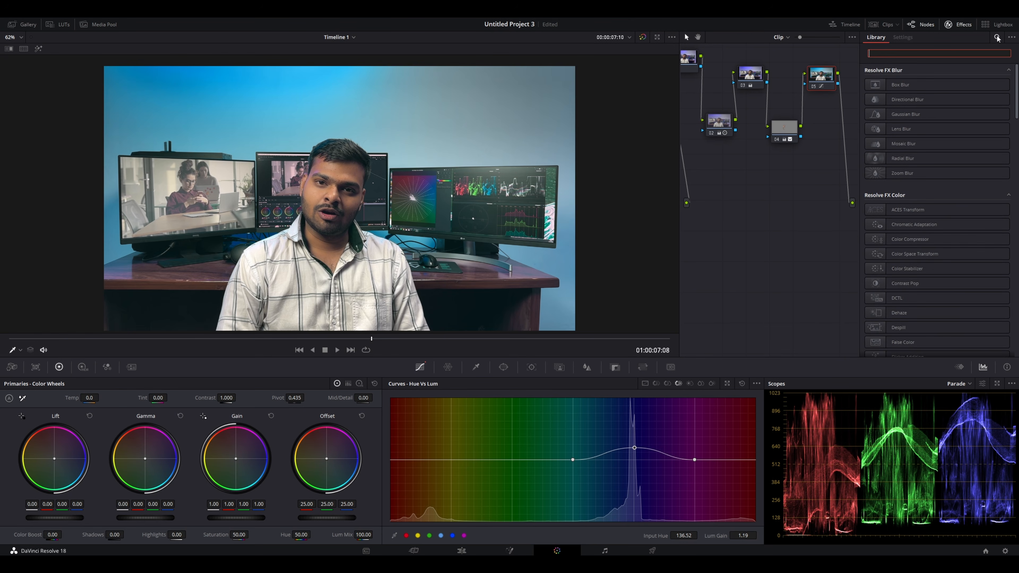
pyautogui.write('depth map')
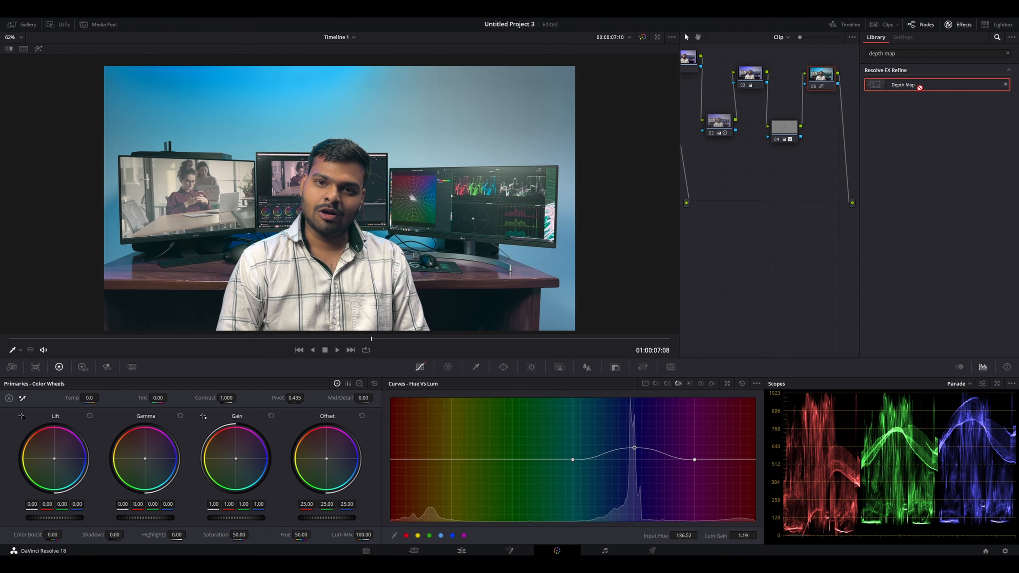
pyautogui.moveTo(919, 85); pyautogui.dragTo(841, 119)
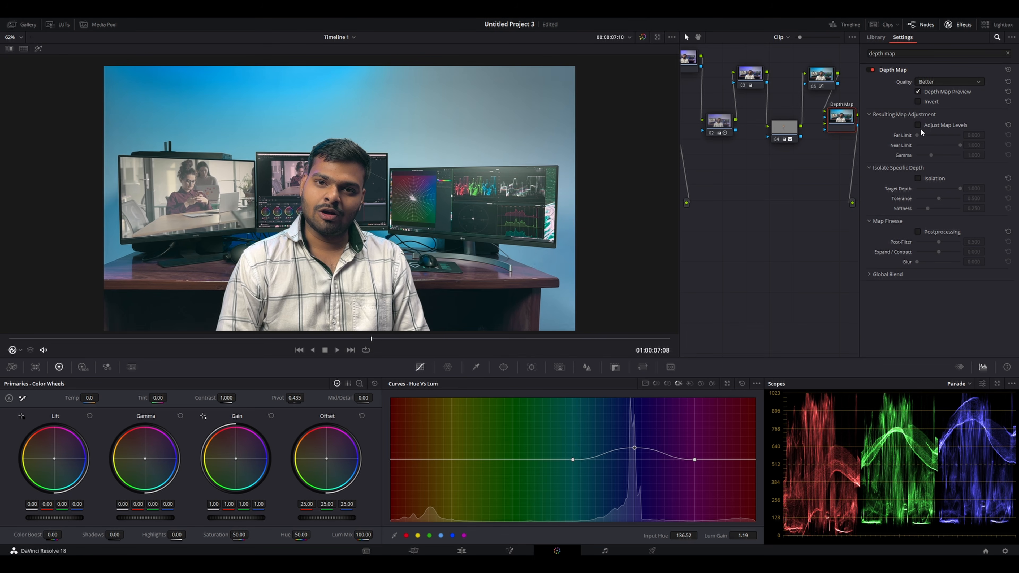
pyautogui.moveTo(837, 128); pyautogui.dragTo(833, 141)
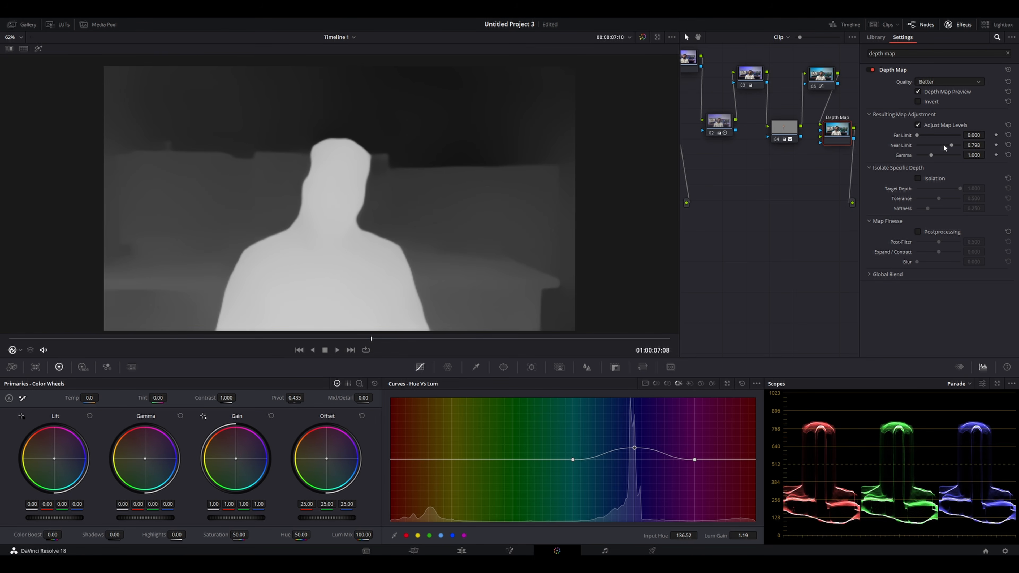
# Step: Adjust the Depth Map levels to far limit 0.541 and near limit 0.697, invert the map, and turn off its preview
pyautogui.moveTo(943, 145); pyautogui.dragTo(942, 145)
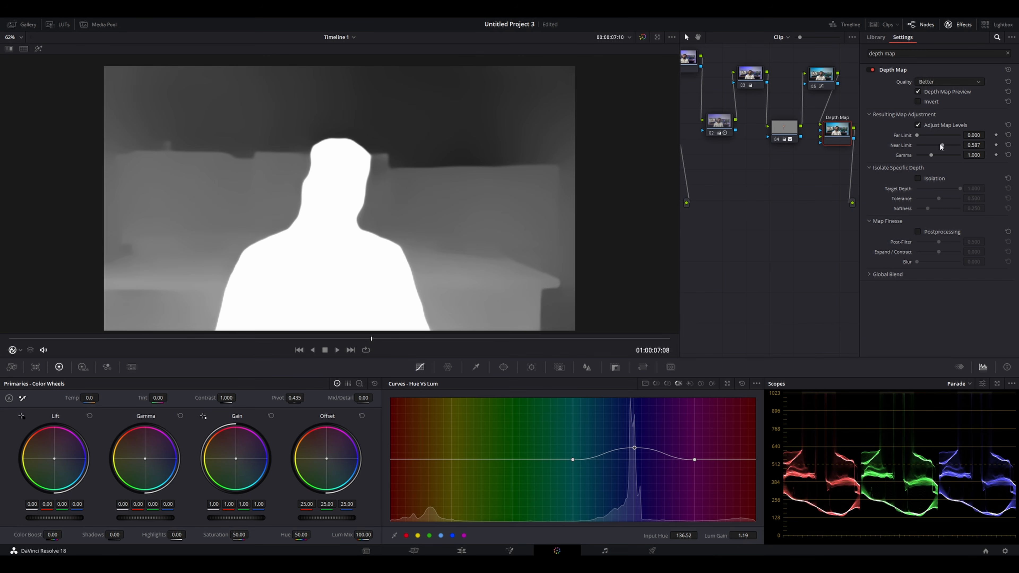
pyautogui.moveTo(925, 135)
pyautogui.mouseDown()
pyautogui.moveTo(945, 139)
pyautogui.moveTo(939, 147)
pyautogui.mouseUp()
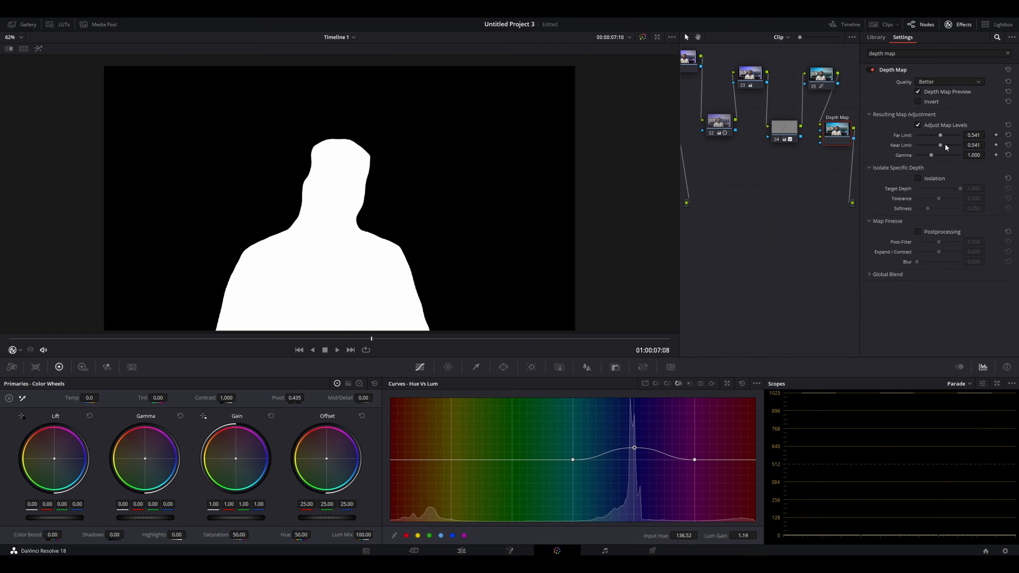
pyautogui.click(945, 145)
pyautogui.click(953, 146)
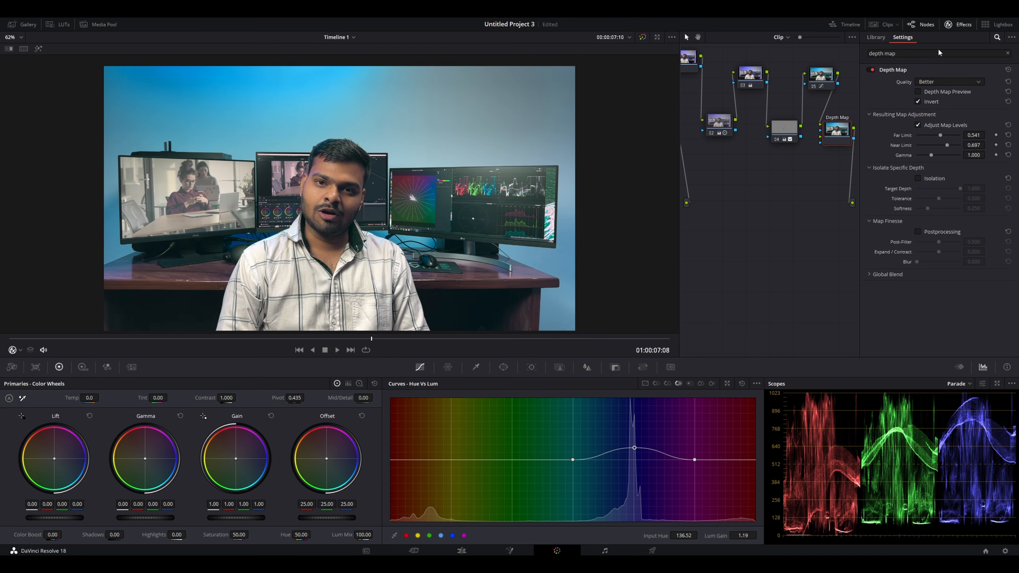
pyautogui.click(958, 25)
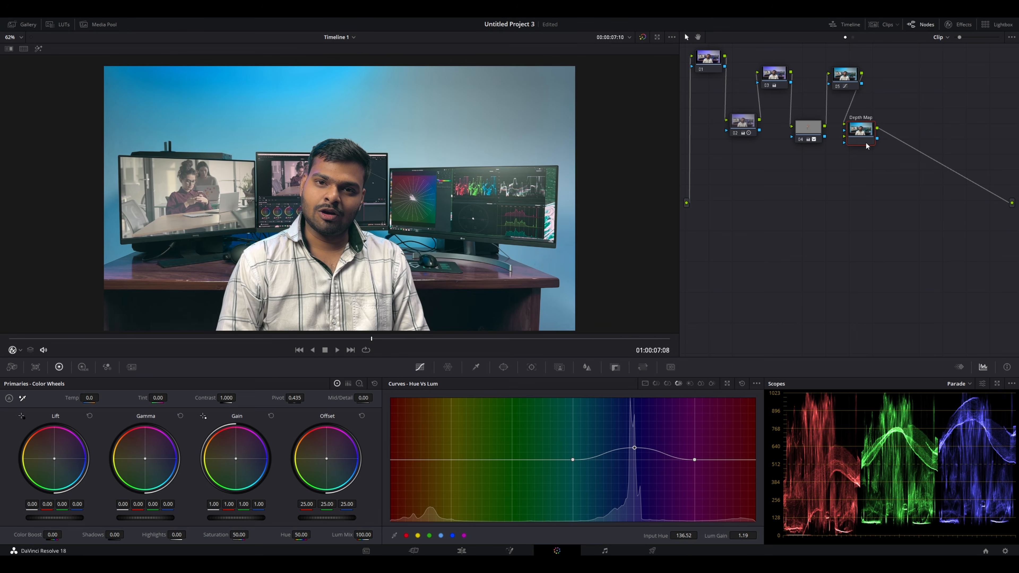
# Step: Add a serial node fed by the Depth Map's key and blur the background with a radius of 0.59
pyautogui.hotkey('alt', 's')
pyautogui.moveTo(877, 138); pyautogui.dragTo(905, 153)
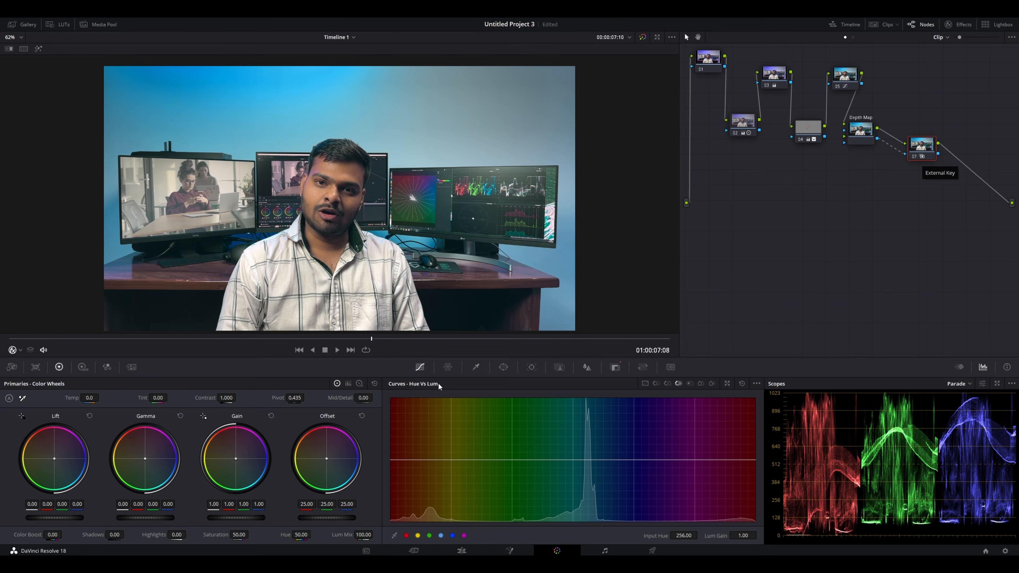
pyautogui.click(586, 367)
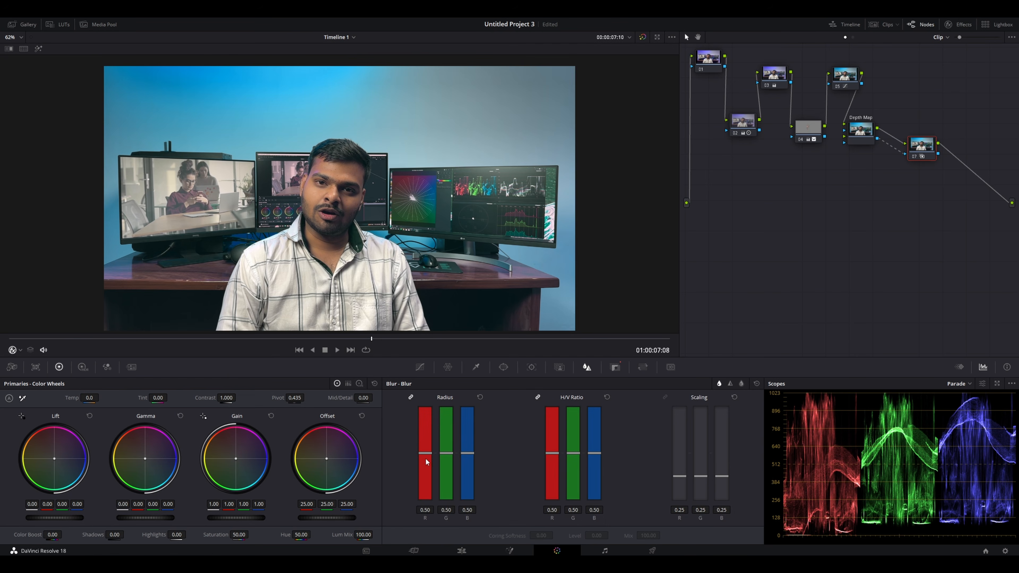
pyautogui.scroll(3, 426, 460)
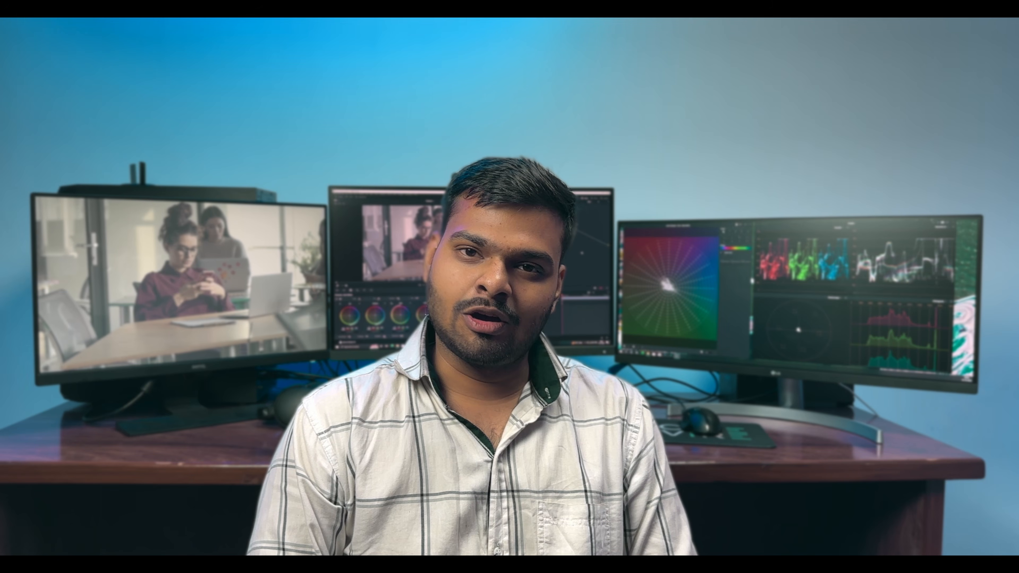
pyautogui.moveTo(384, 225)
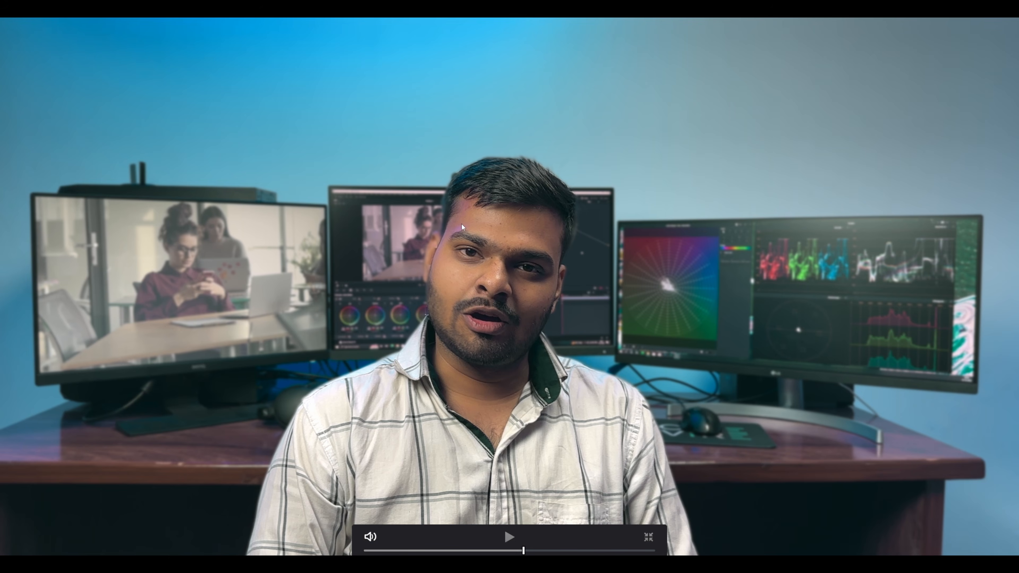
# Step: Set the Depth Map's far and near limits to 0.458 and increase node 07's blur radius to 0.65
pyautogui.press('Escape')
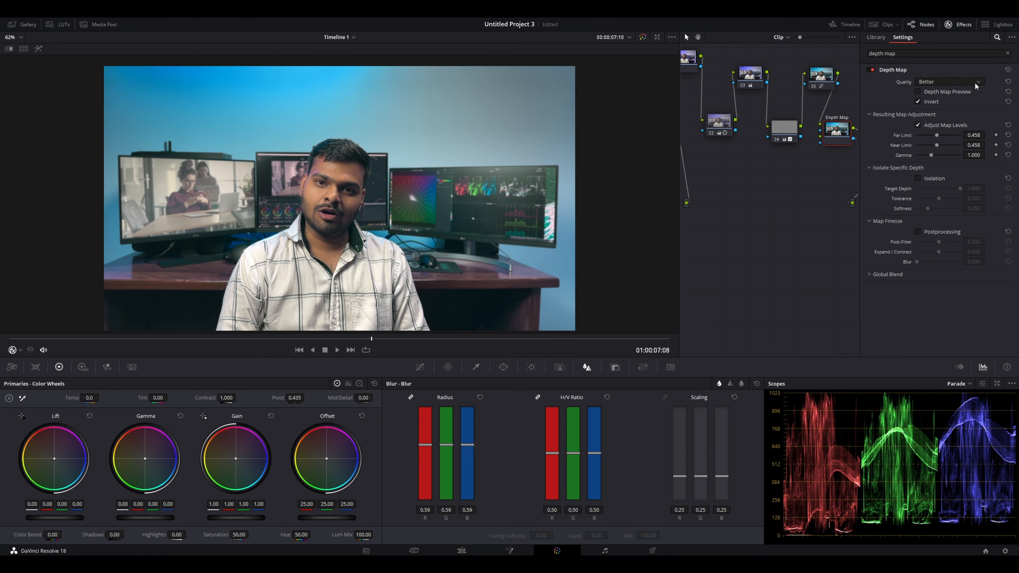
pyautogui.click(958, 24)
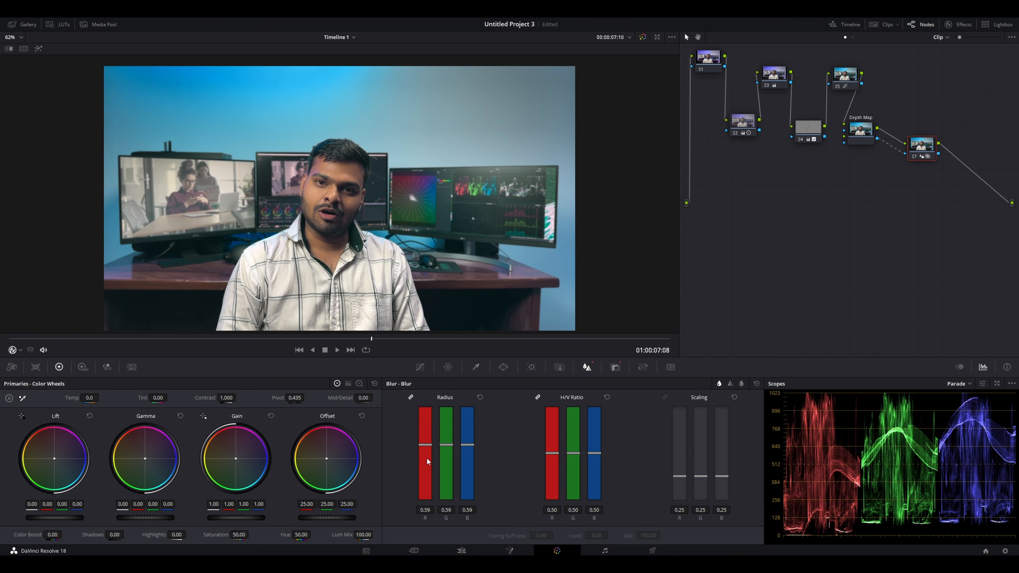
pyautogui.moveTo(426, 458); pyautogui.dragTo(427, 456)
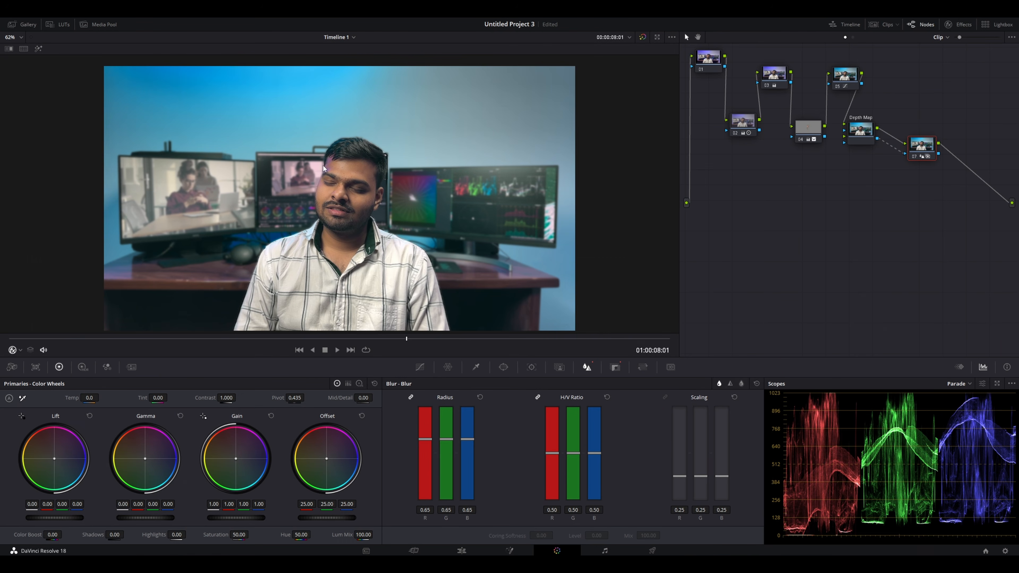
# Step: Compare the graded image with the ungraded original in full-screen view
pyautogui.hotkey('ctrl', 'f')
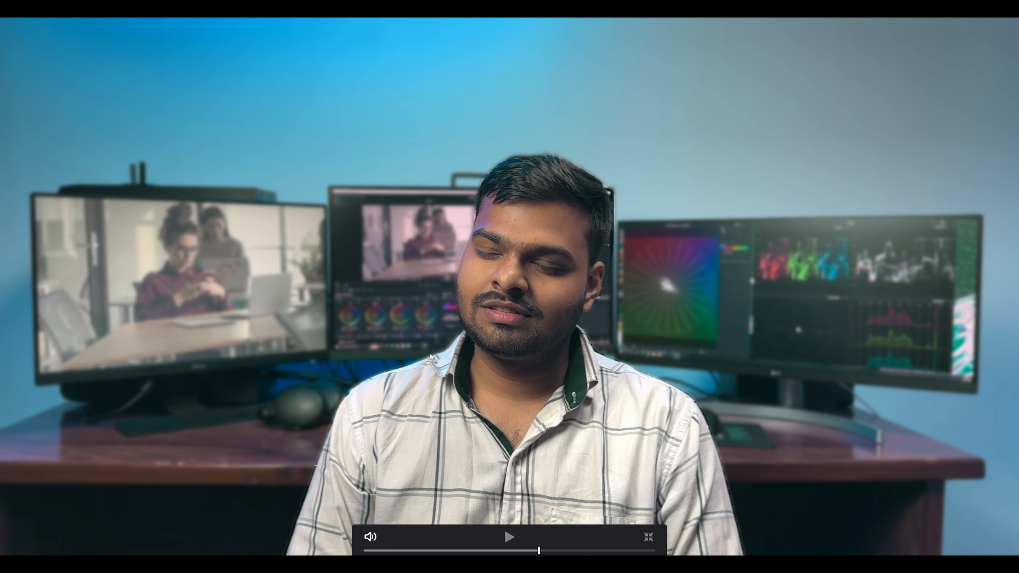
pyautogui.hotkey('shift', 'd')
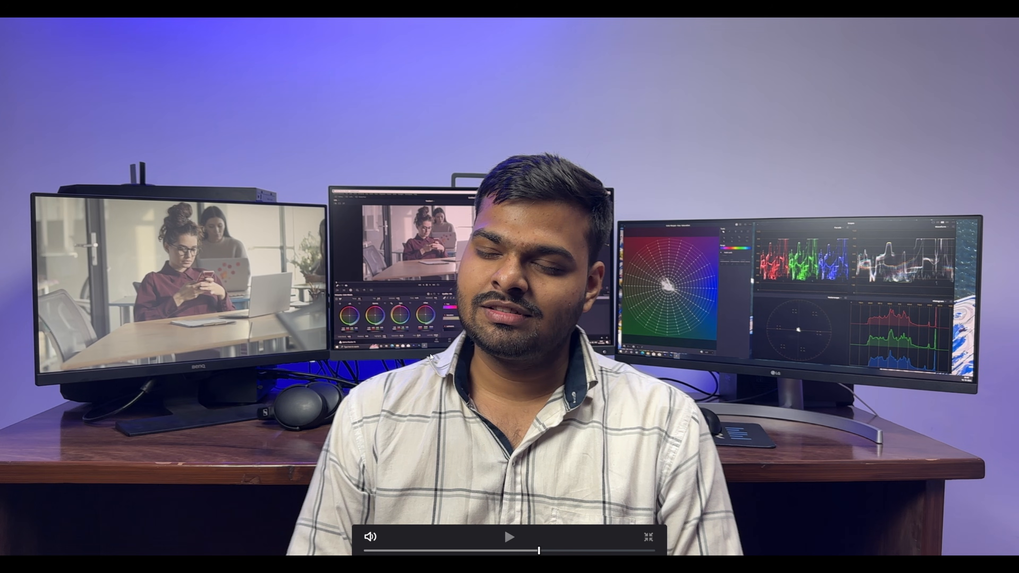
pyautogui.hotkey('shift', 'd')
pyautogui.hotkey('shift', 'd')
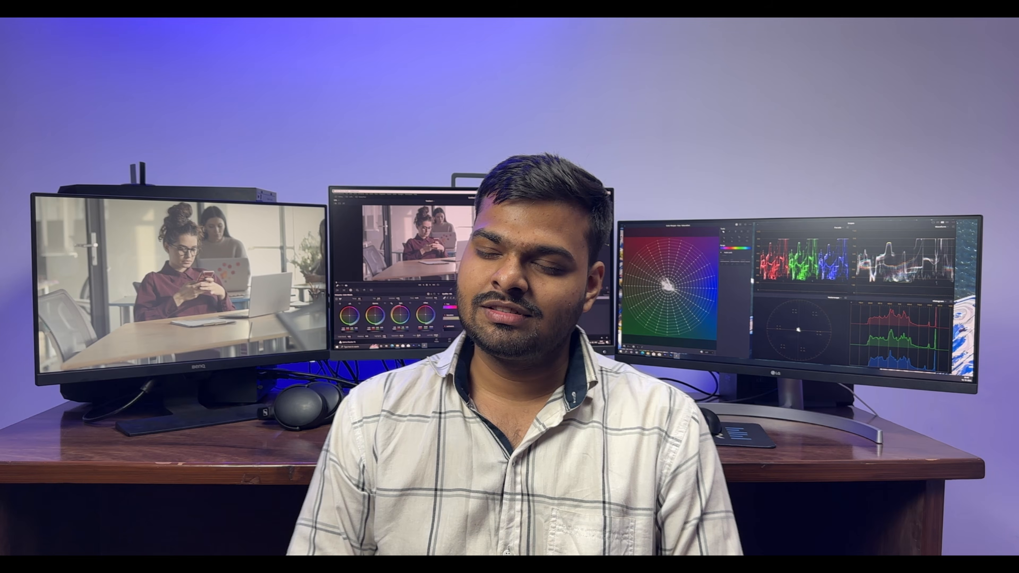
pyautogui.hotkey('shift', 'd')
pyautogui.press('Escape')
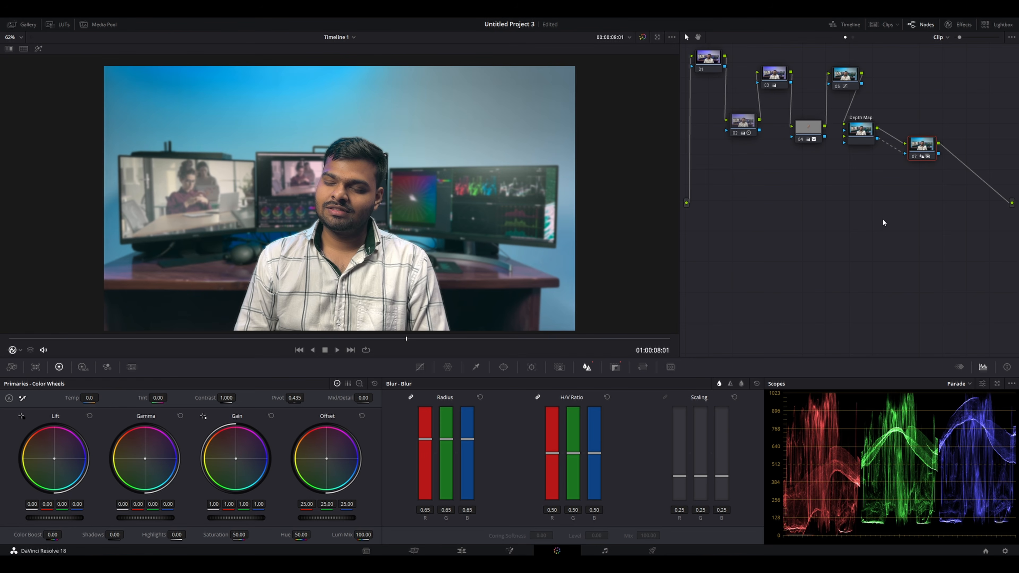
# Step: Reposition node 07 beside node 05 and apply 3-frame temporal noise reduction with a raised luma and chroma threshold on node 01
pyautogui.moveTo(928, 144); pyautogui.dragTo(906, 71)
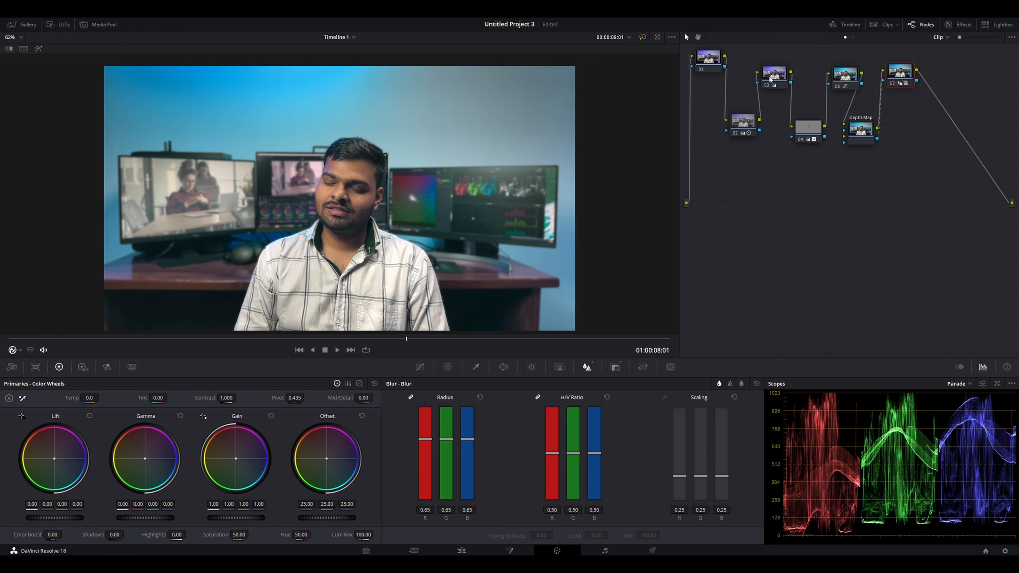
pyautogui.click(700, 64)
pyautogui.click(132, 367)
pyautogui.click(58, 416)
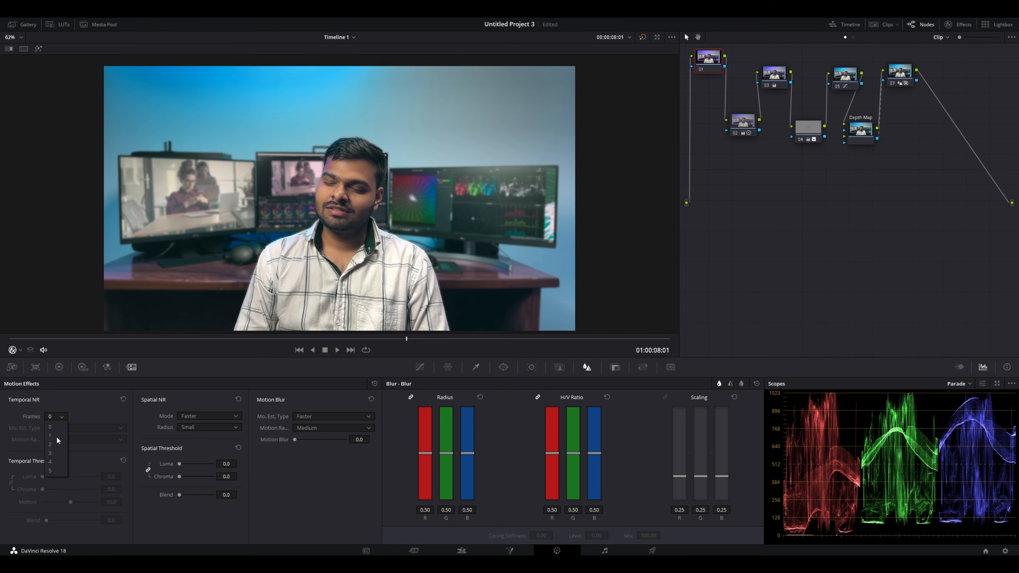
pyautogui.click(61, 451)
pyautogui.moveTo(45, 478); pyautogui.dragTo(45, 480)
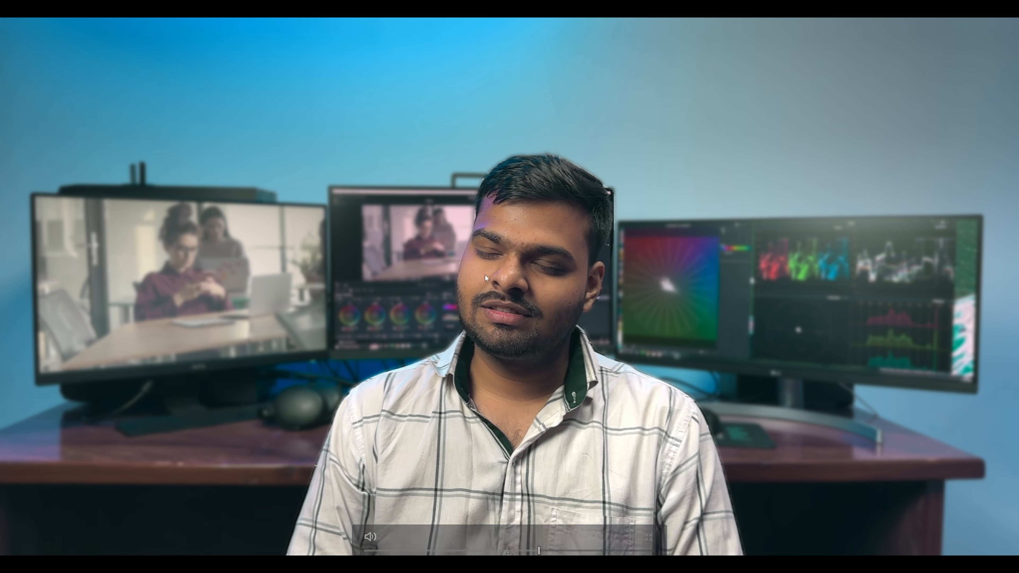
pyautogui.moveTo(579, 334)
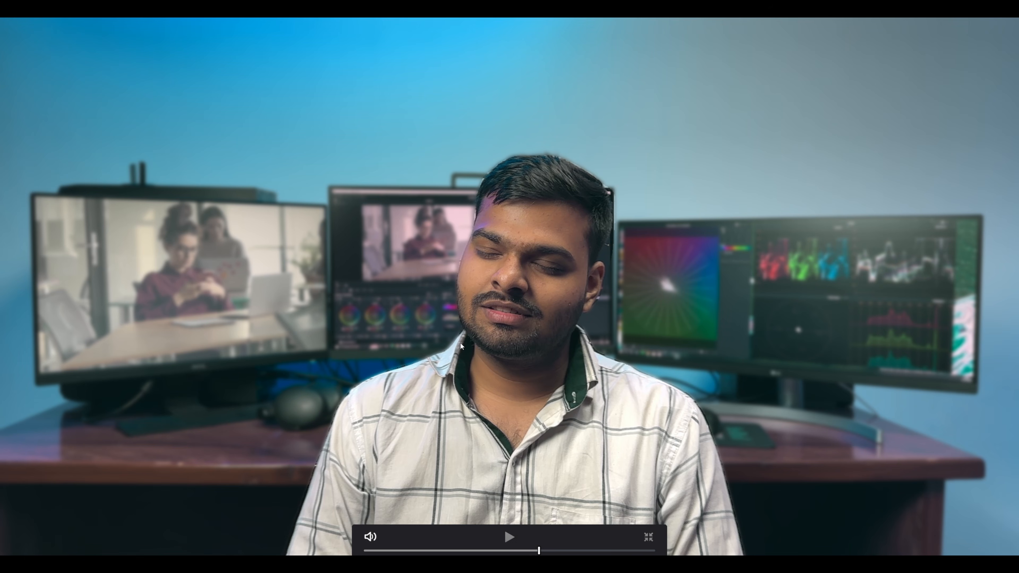
# Step: Leave the full-screen view and set node 02's midtone detail to -25
pyautogui.press('Escape')
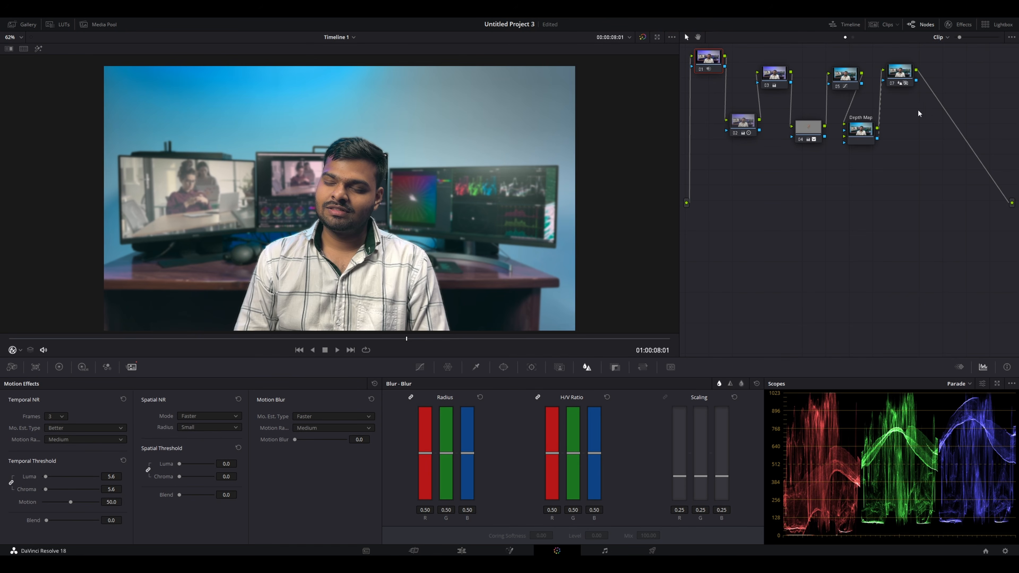
pyautogui.click(740, 119)
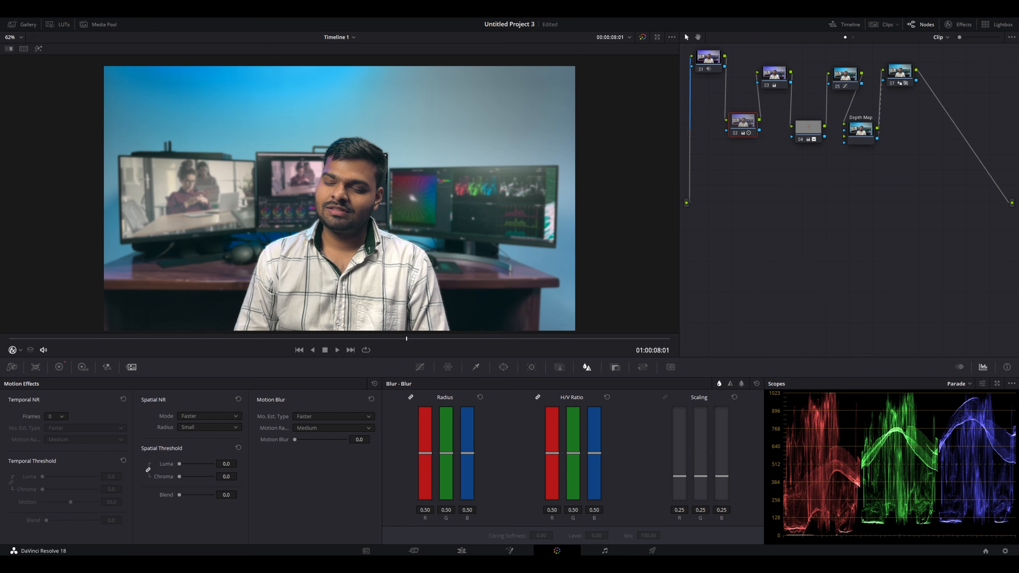
pyautogui.click(60, 367)
pyautogui.moveTo(362, 399); pyautogui.dragTo(363, 399)
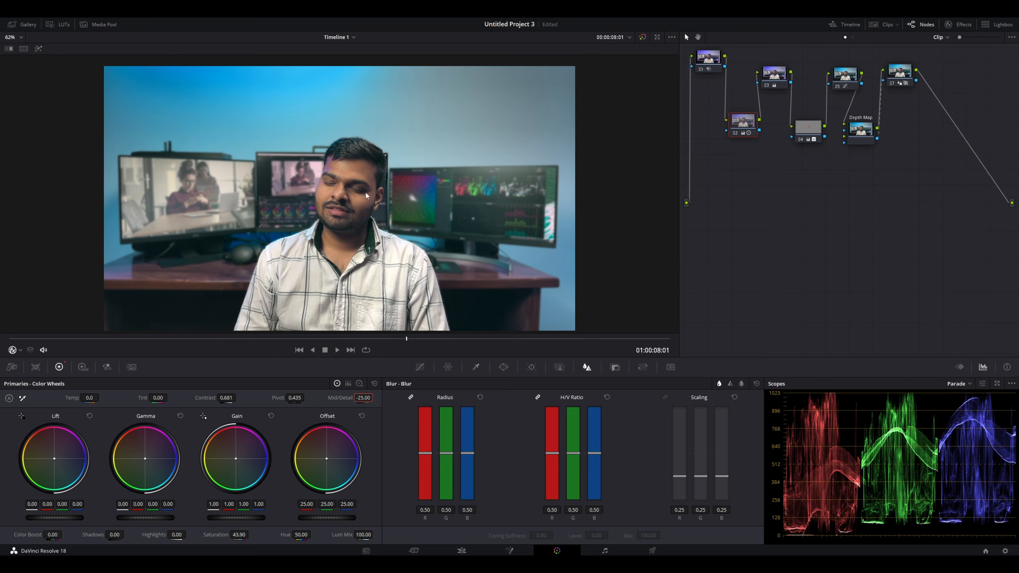
# Step: Compare the graded image with the ungraded original in full-screen view at an earlier frame of the clip
pyautogui.hotkey('ctrl', 'f')
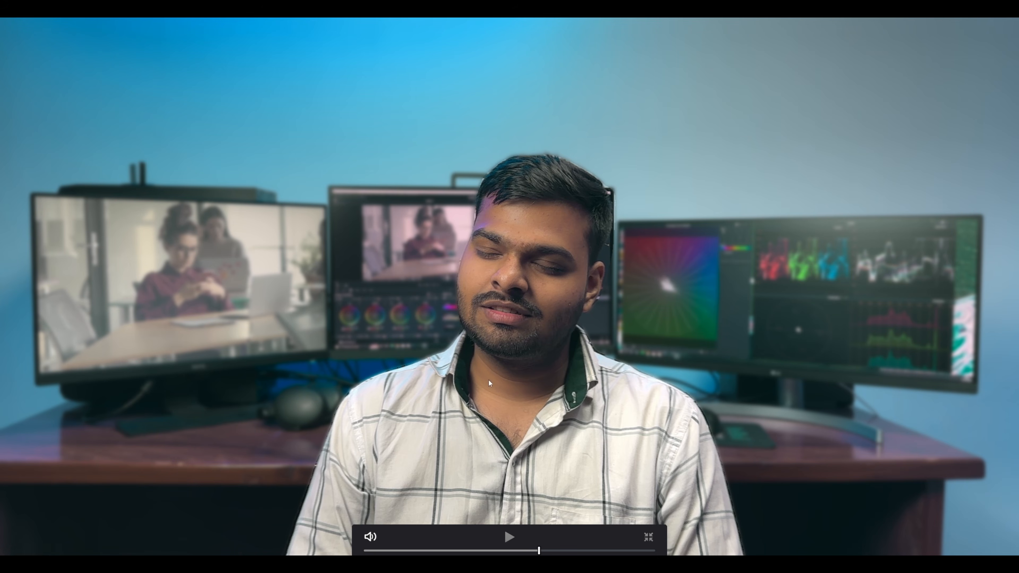
pyautogui.moveTo(538, 551); pyautogui.dragTo(516, 551)
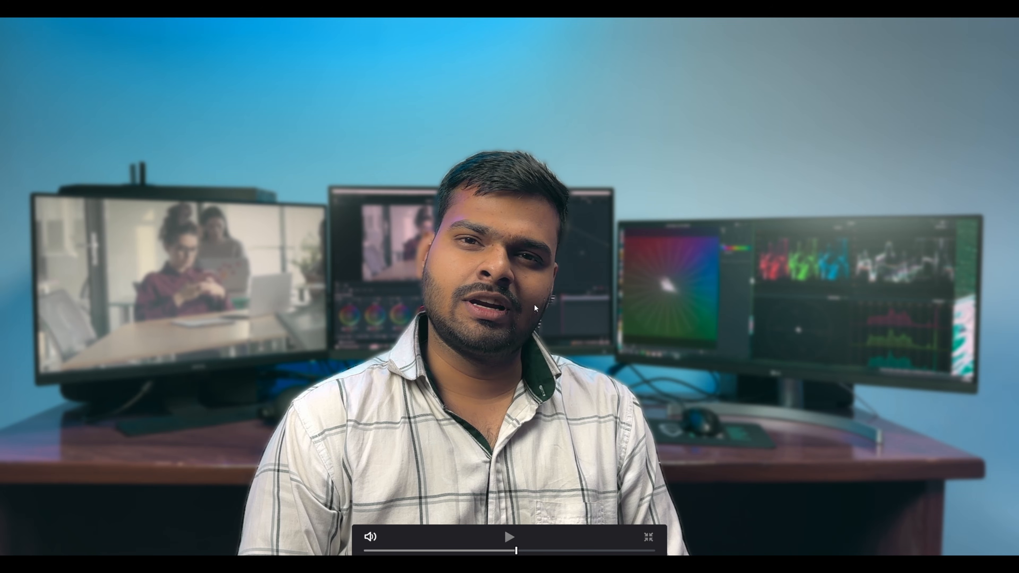
pyautogui.hotkey('shift', 'd')
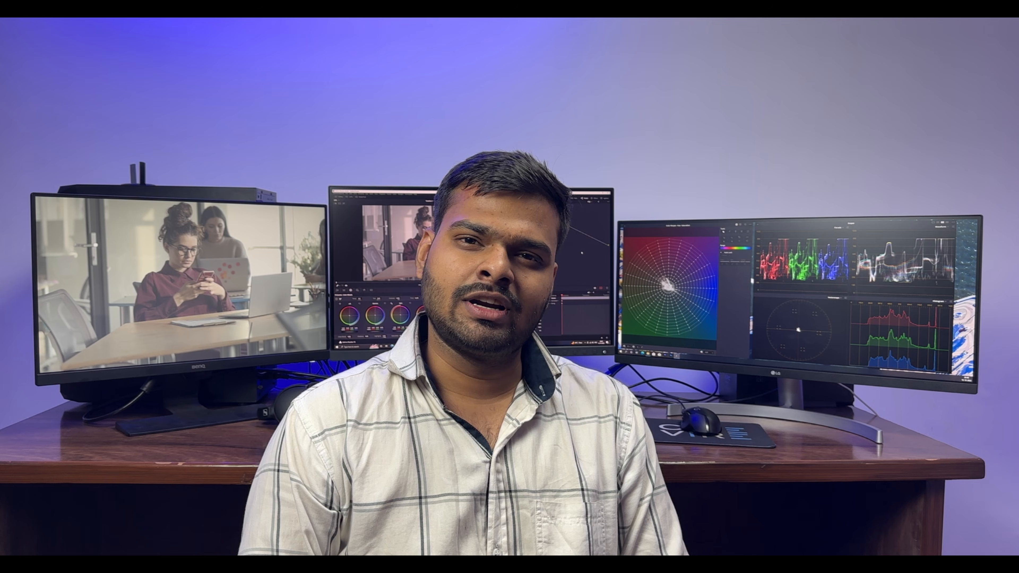
pyautogui.hotkey('shift', 'd')
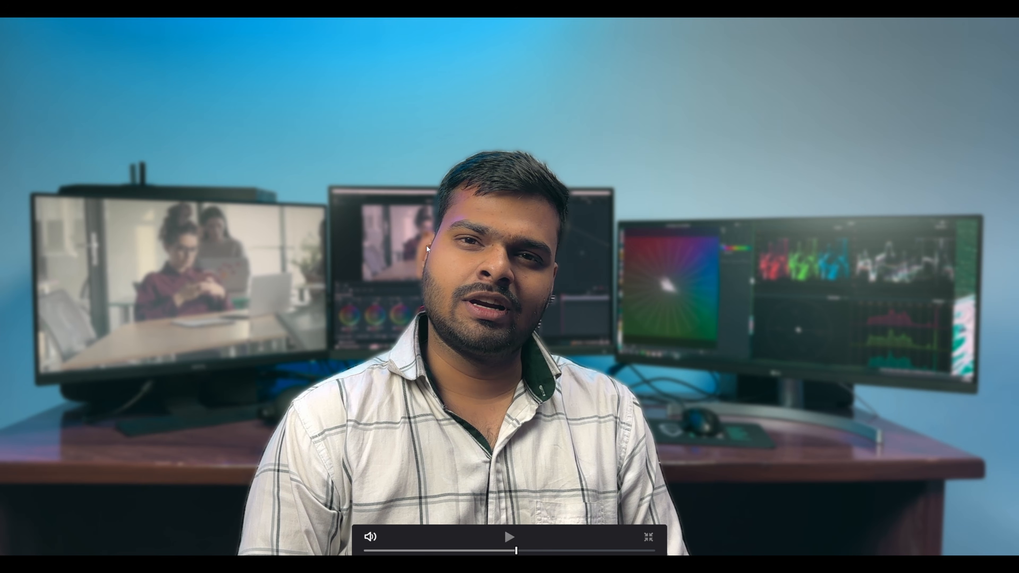
pyautogui.press('Escape')
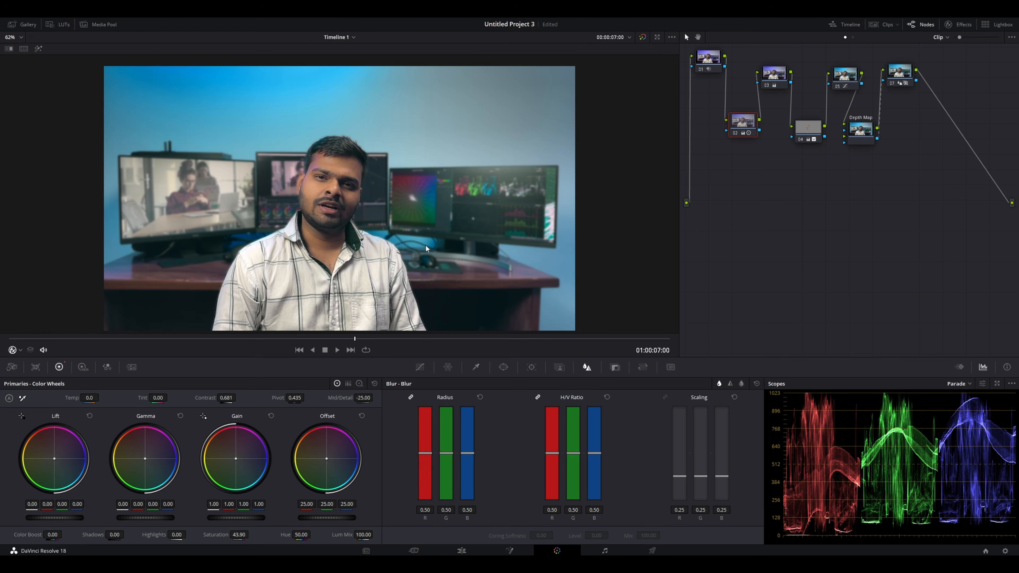
# Step: Save the project and add a serial node after node 07, placed below node 02 in the graph
pyautogui.click(247, 337)
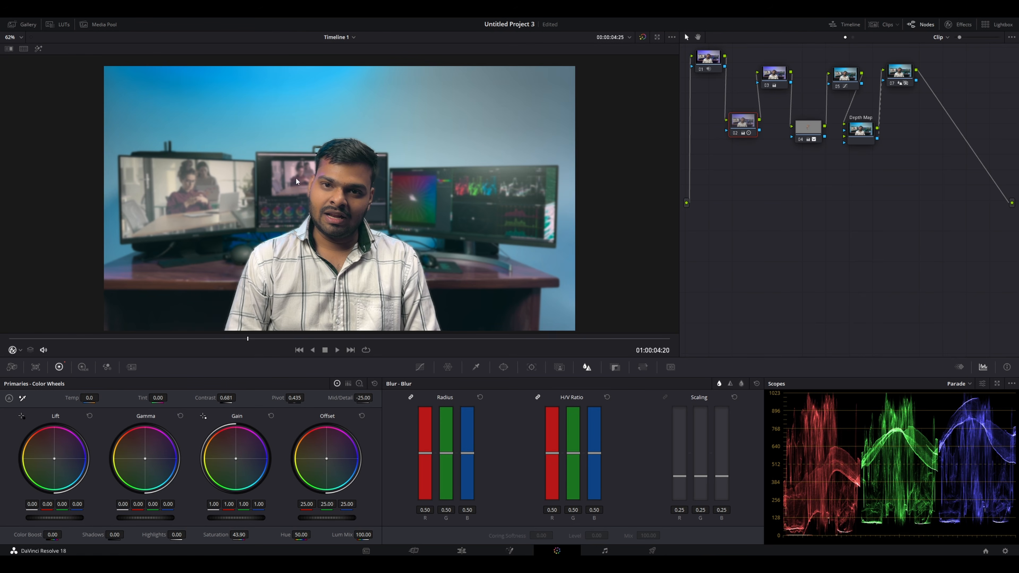
pyautogui.hotkey('ctrl', 's')
pyautogui.click(899, 75)
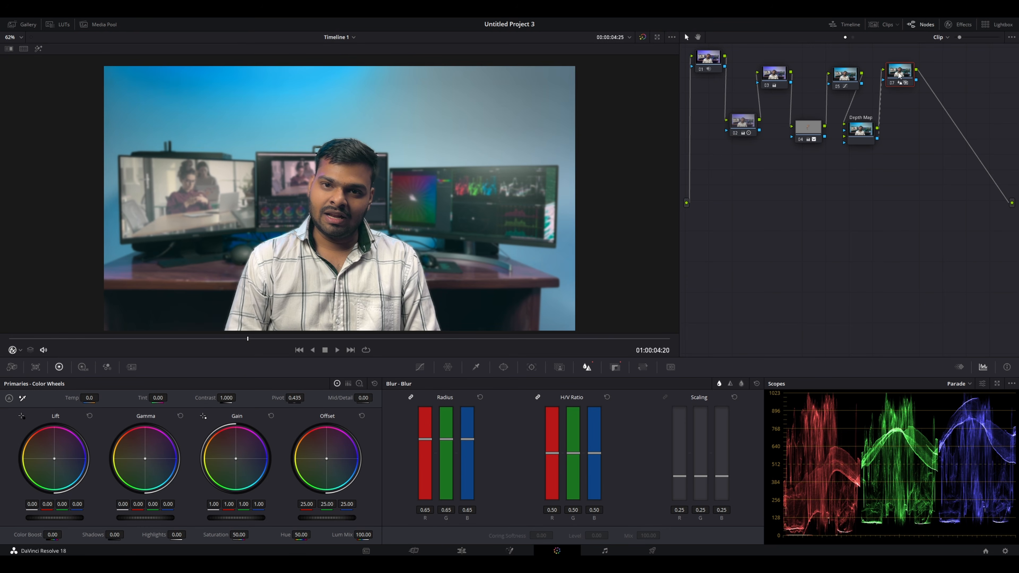
pyautogui.hotkey('alt', 's')
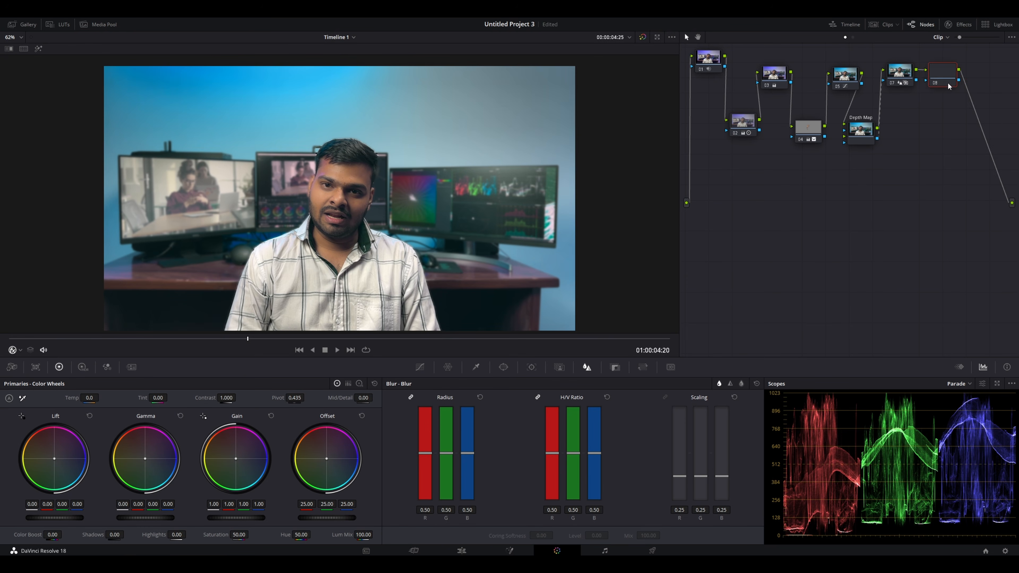
pyautogui.moveTo(940, 80); pyautogui.dragTo(746, 210)
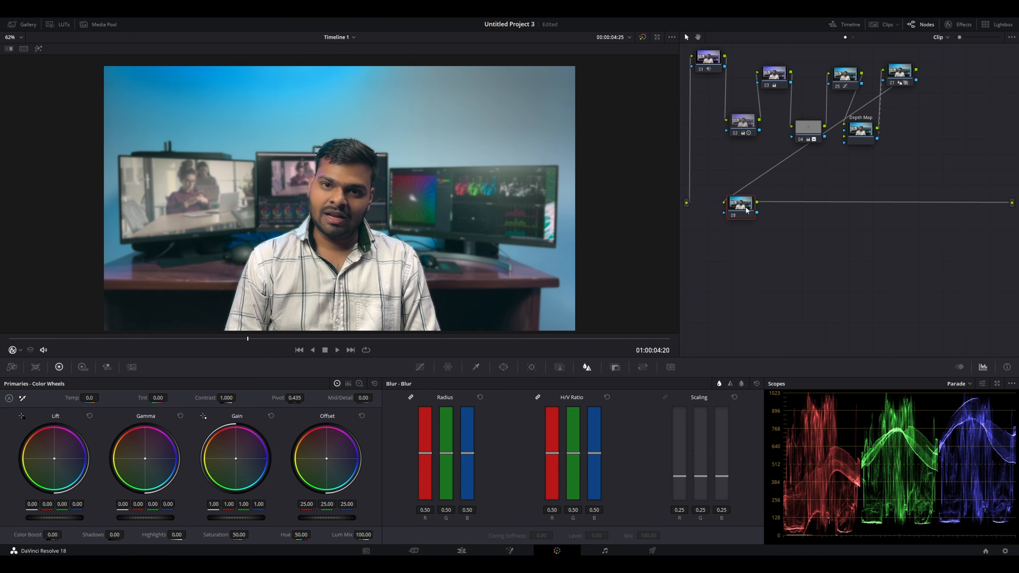
# Step: Add a circular window on node 08, stretched into a tall ellipse over the man, rotated about 17 degrees, with softness 23.01
pyautogui.click(503, 367)
pyautogui.scroll(-2, 400, 198)
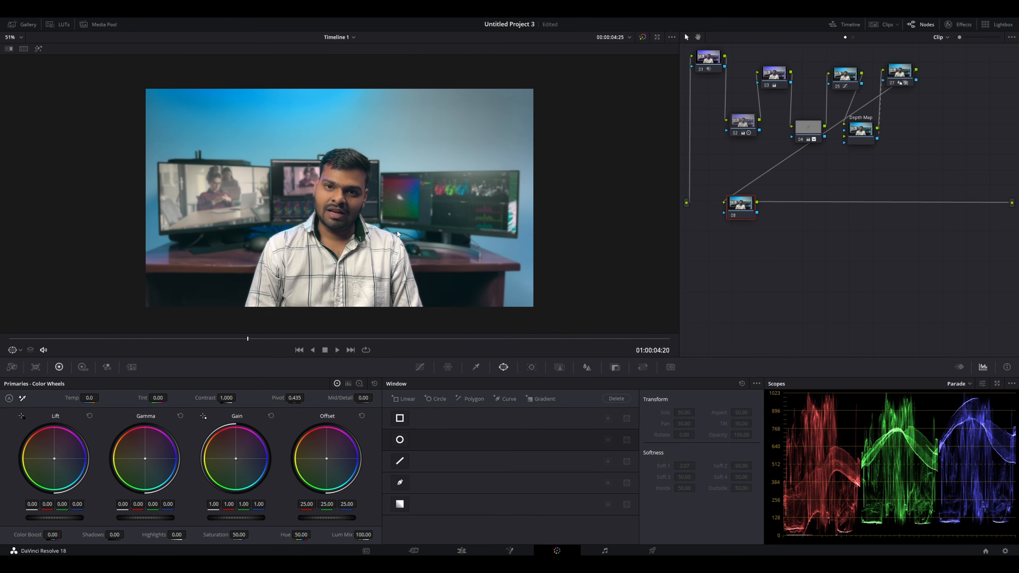
pyautogui.click(399, 439)
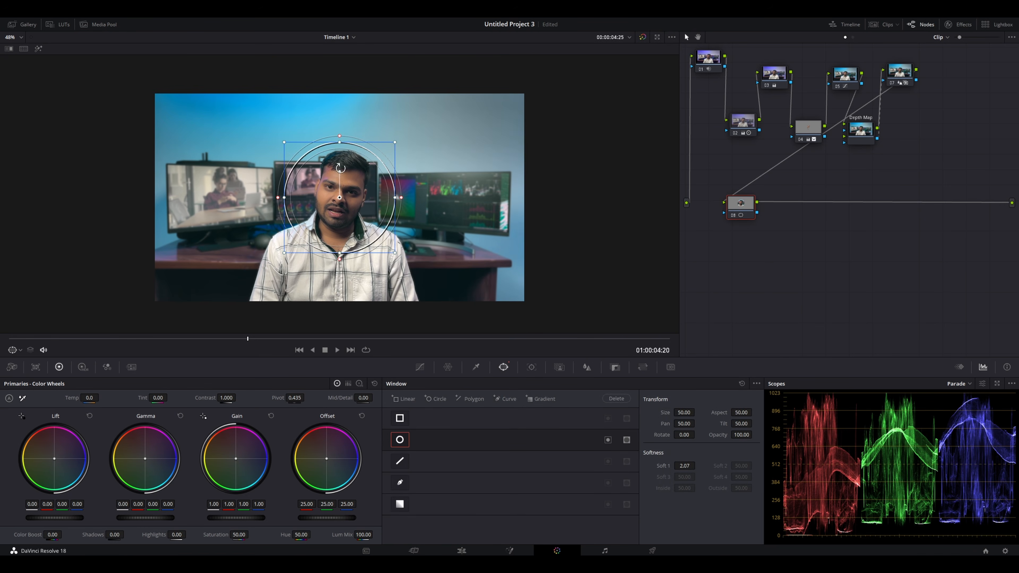
pyautogui.moveTo(341, 168); pyautogui.dragTo(351, 172)
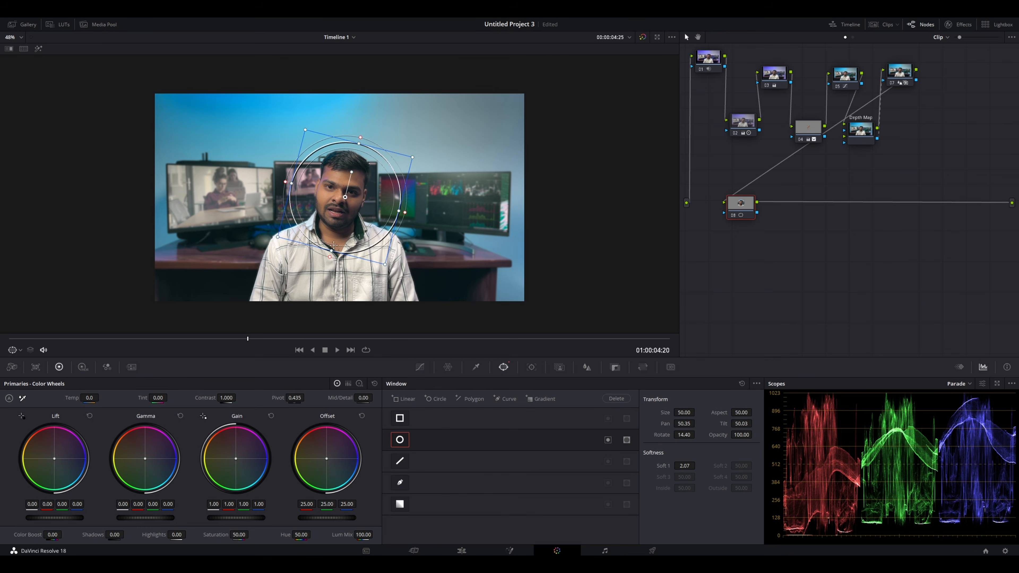
pyautogui.moveTo(331, 250); pyautogui.dragTo(306, 350)
pyautogui.moveTo(363, 127); pyautogui.dragTo(365, 123)
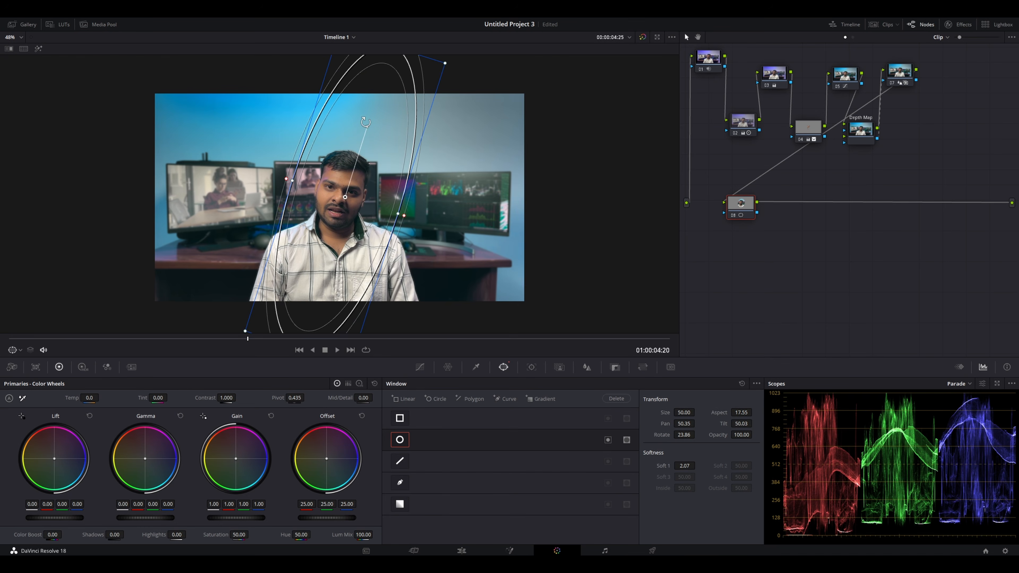
pyautogui.moveTo(369, 164); pyautogui.dragTo(357, 194)
pyautogui.moveTo(379, 79); pyautogui.dragTo(384, 65)
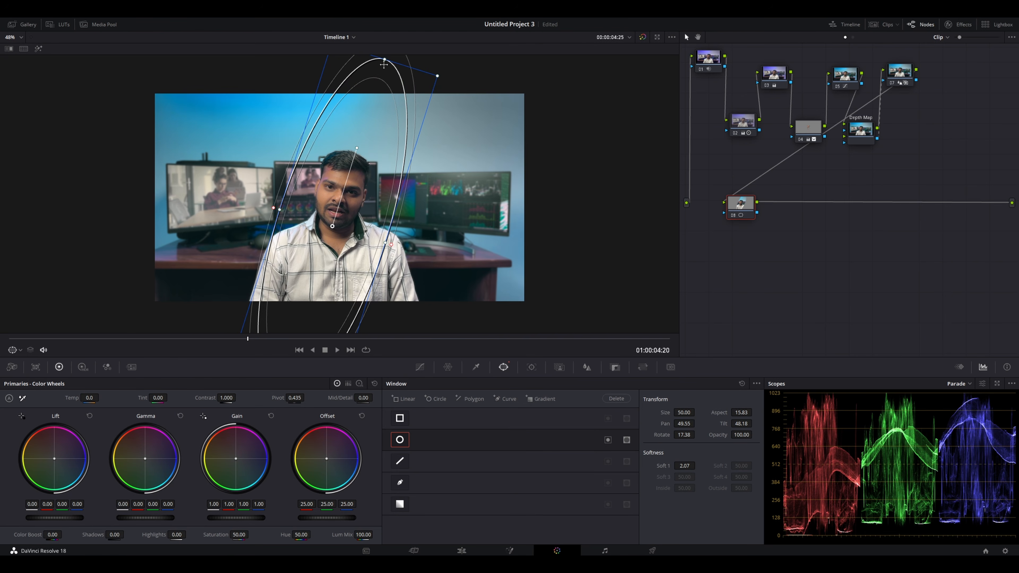
pyautogui.moveTo(684, 464); pyautogui.dragTo(726, 465)
# Step: Disable the Depth Map node and the background-blur node 07 while keeping node 08 selected
pyautogui.click(859, 127)
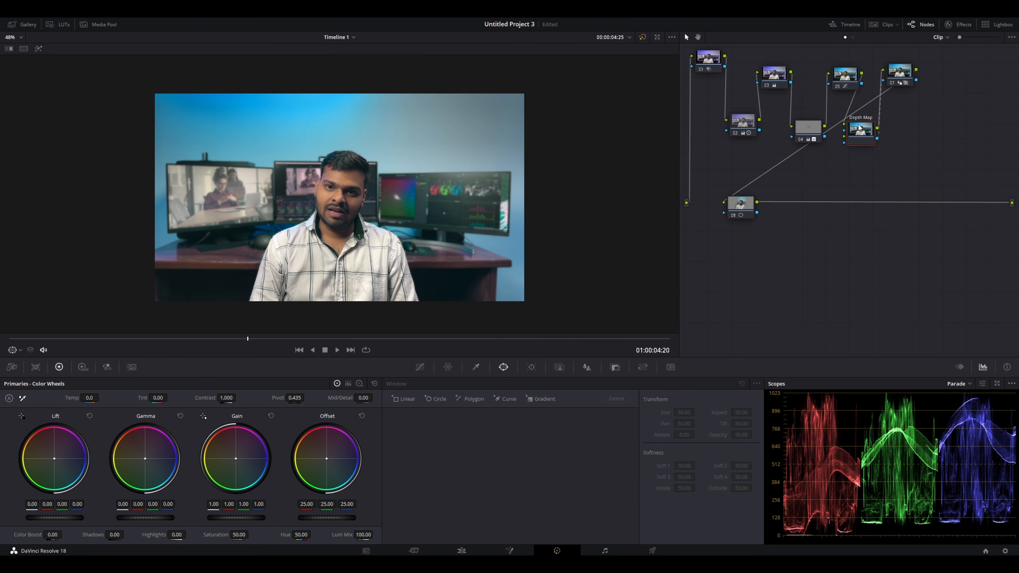
pyautogui.hotkey('ctrl', 'd')
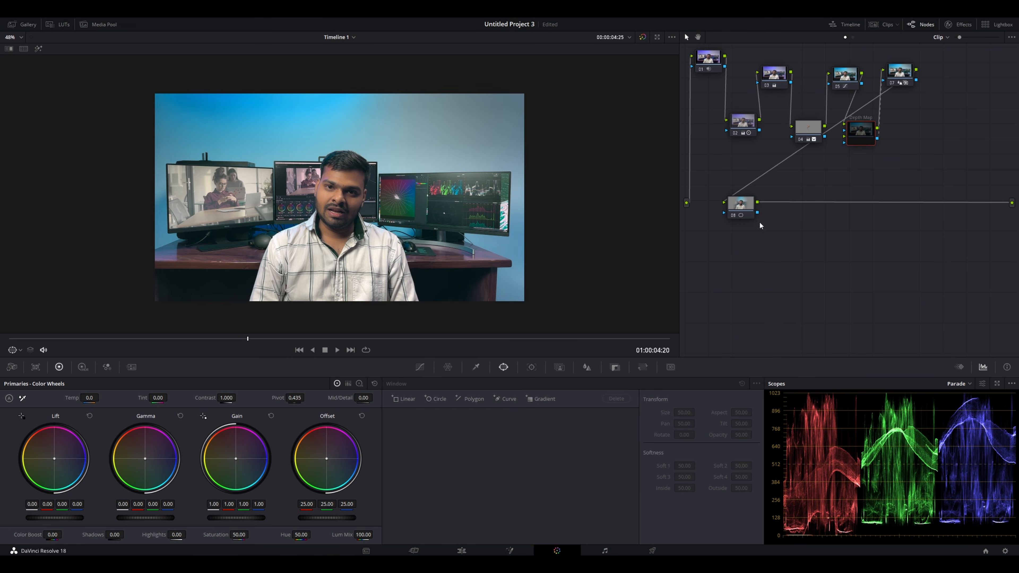
pyautogui.click(737, 202)
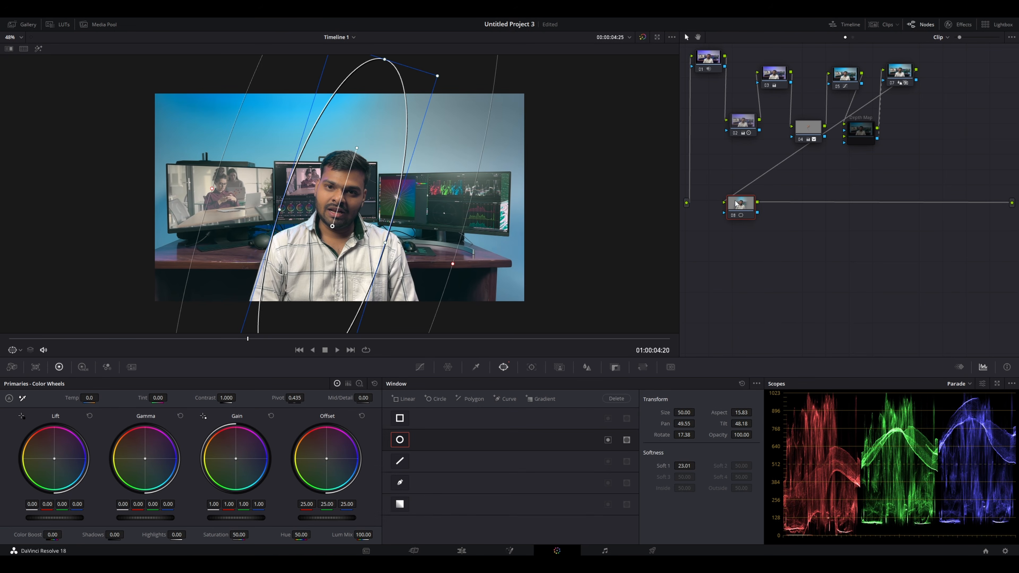
pyautogui.click(892, 82)
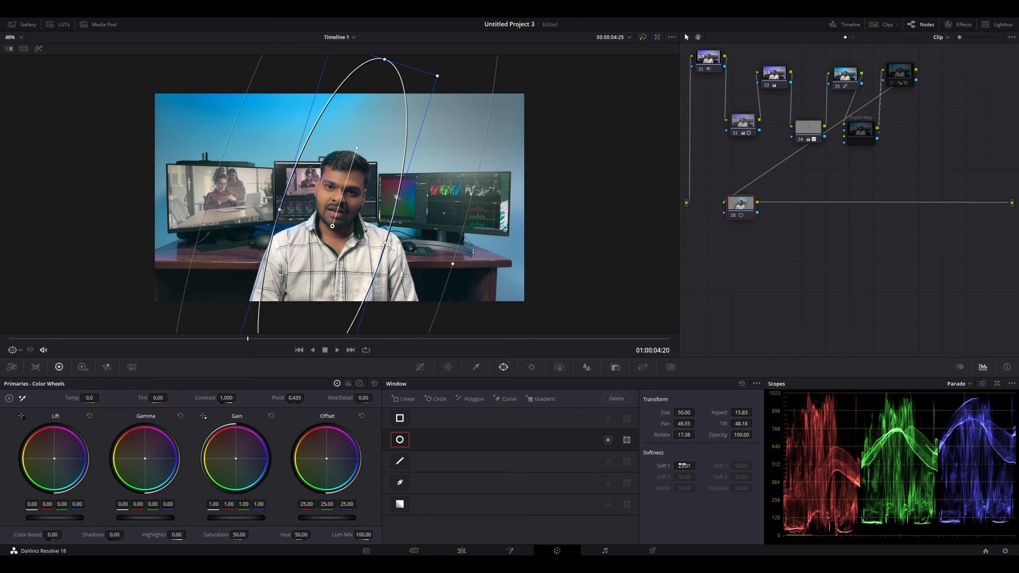
# Step: Set the ellipse window's softness to 35.93, rotation to 23.85 and size to 52.82, and track it through the whole clip
pyautogui.moveTo(682, 465); pyautogui.dragTo(681, 465)
pyautogui.moveTo(355, 148); pyautogui.dragTo(360, 142)
pyautogui.moveTo(684, 412); pyautogui.dragTo(698, 434)
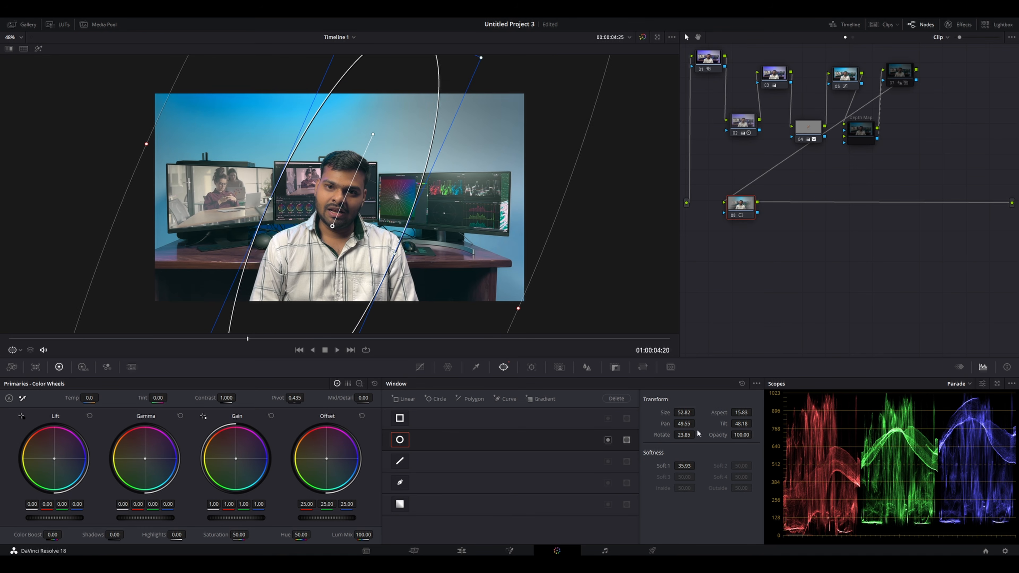
pyautogui.click(531, 367)
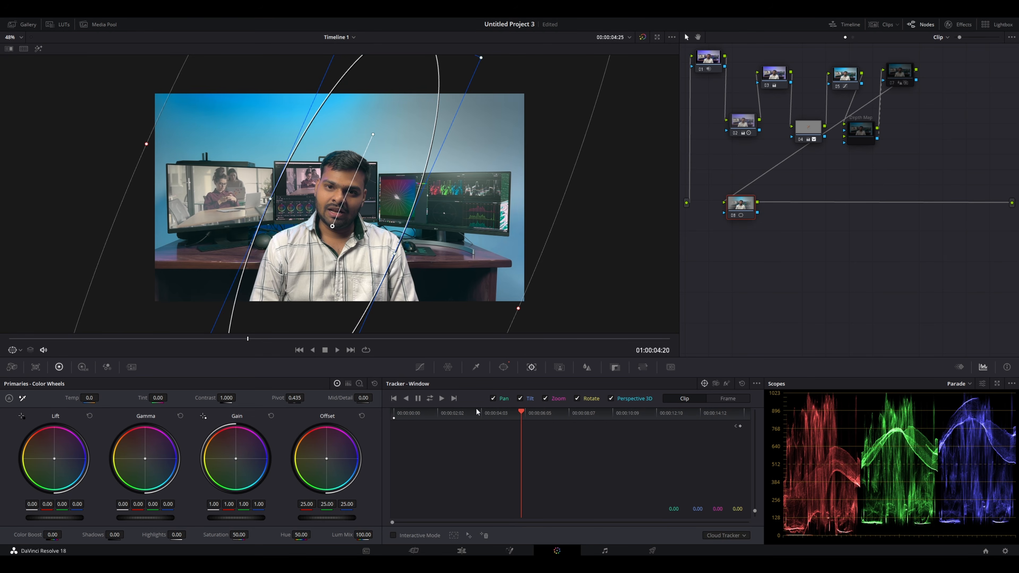
pyautogui.click(431, 398)
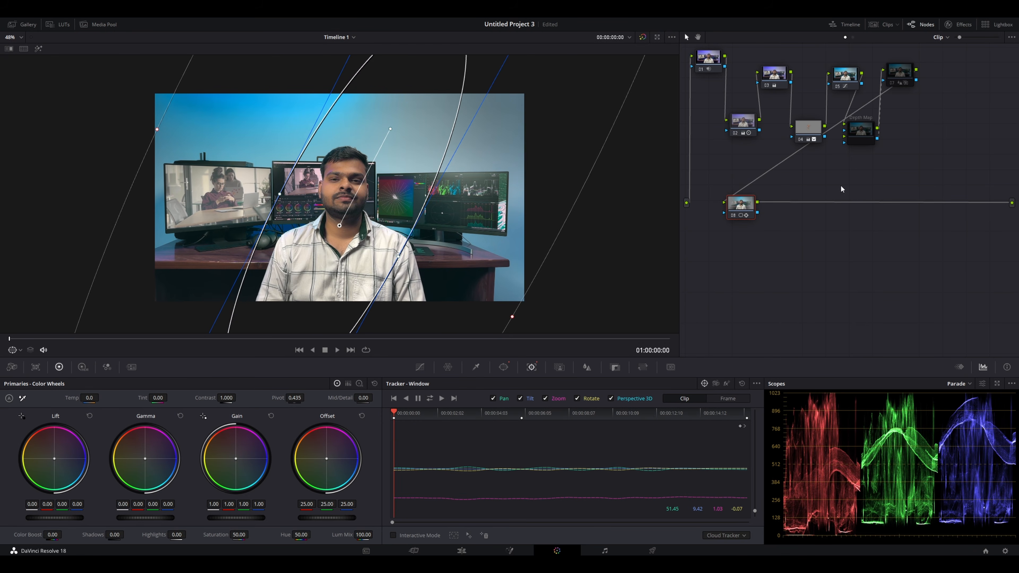
# Step: Invert node 08's ellipse window, darken the surroundings by lowering gamma to -0.14, and hide the window overlay
pyautogui.click(502, 368)
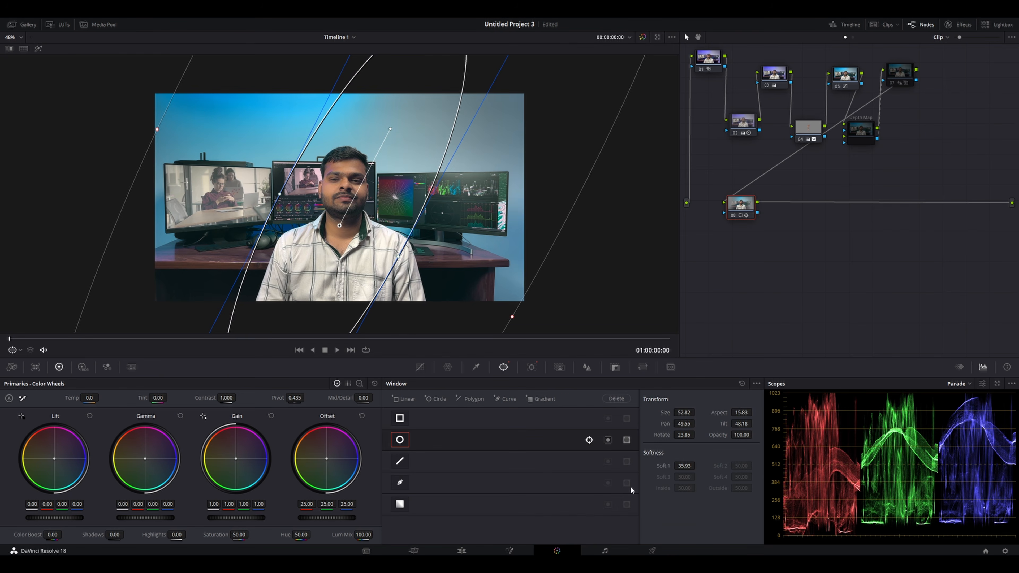
pyautogui.click(608, 440)
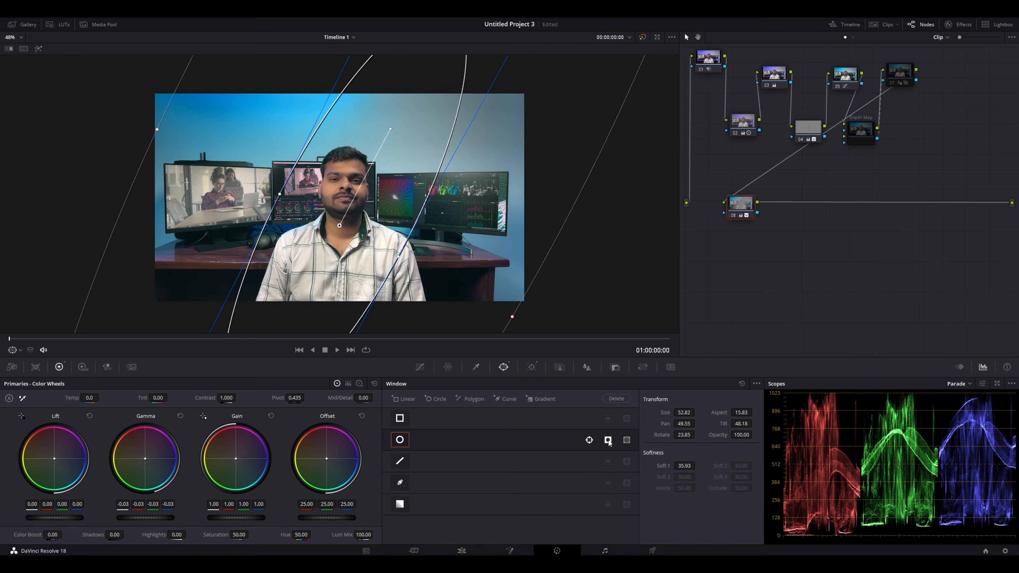
pyautogui.click(21, 350)
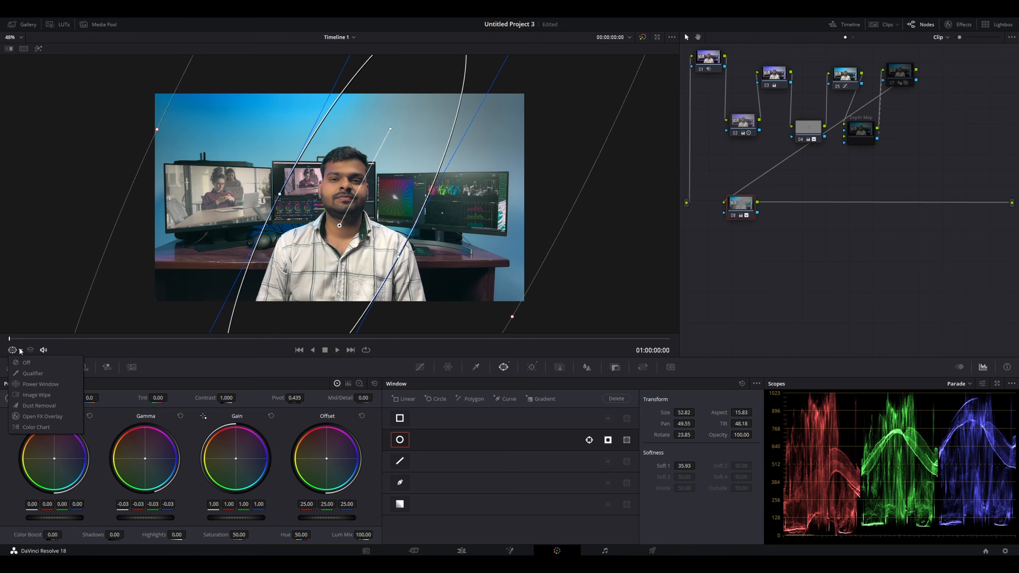
pyautogui.click(24, 363)
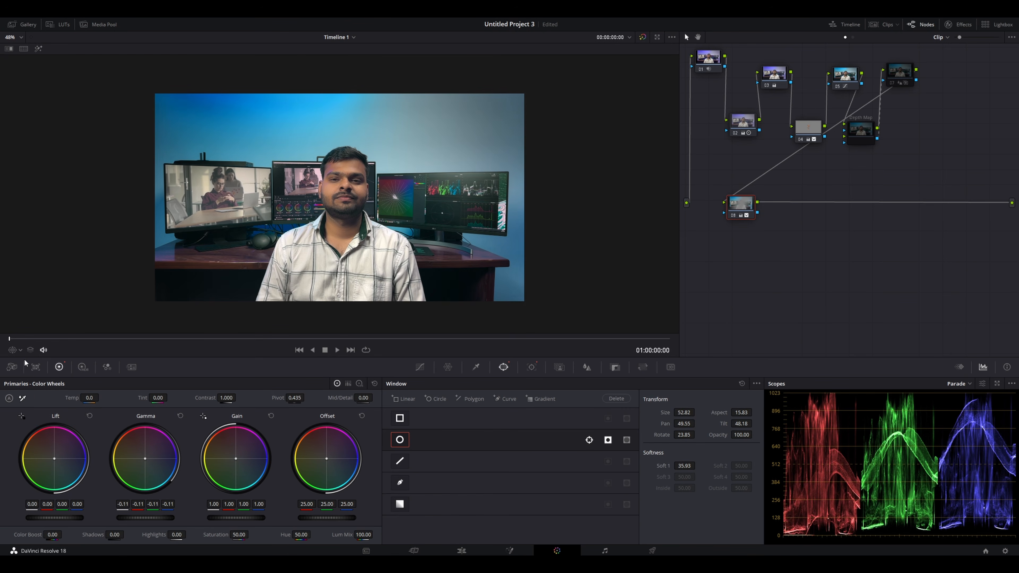
# Step: Add an outside node after node 08 and brighten the subject with gain 1.10 and gamma 0.01
pyautogui.rightClick(742, 204)
pyautogui.moveTo(796, 243)
pyautogui.click(836, 269)
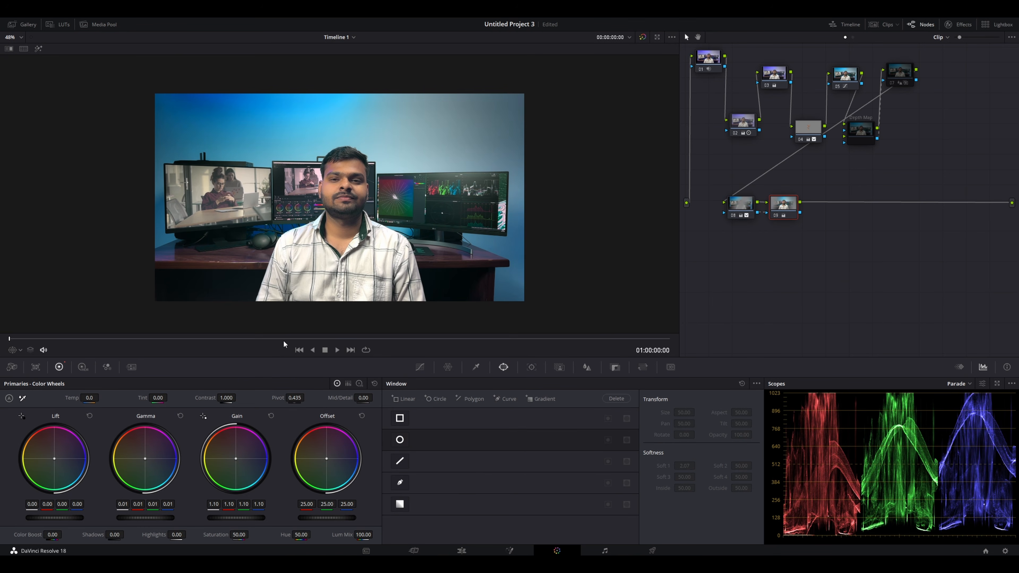
# Step: Inspect the vignette at several frames and compare the image with nodes 08 and 09 switched off and on
pyautogui.click(336, 339)
pyautogui.scroll(1, 369, 212)
pyautogui.scroll(3, 369, 212)
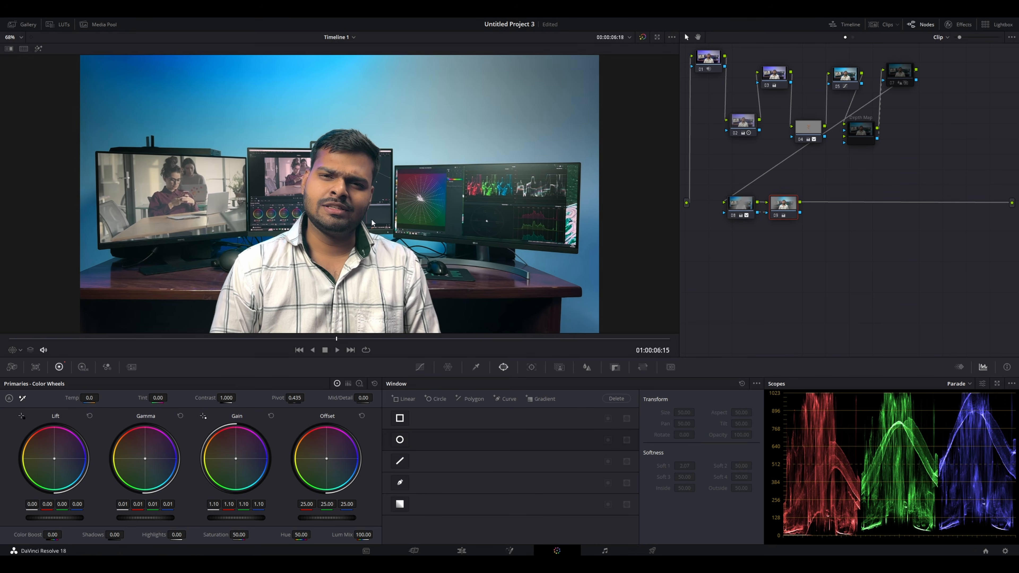
pyautogui.scroll(-1, 369, 212)
pyautogui.click(359, 338)
pyautogui.click(387, 339)
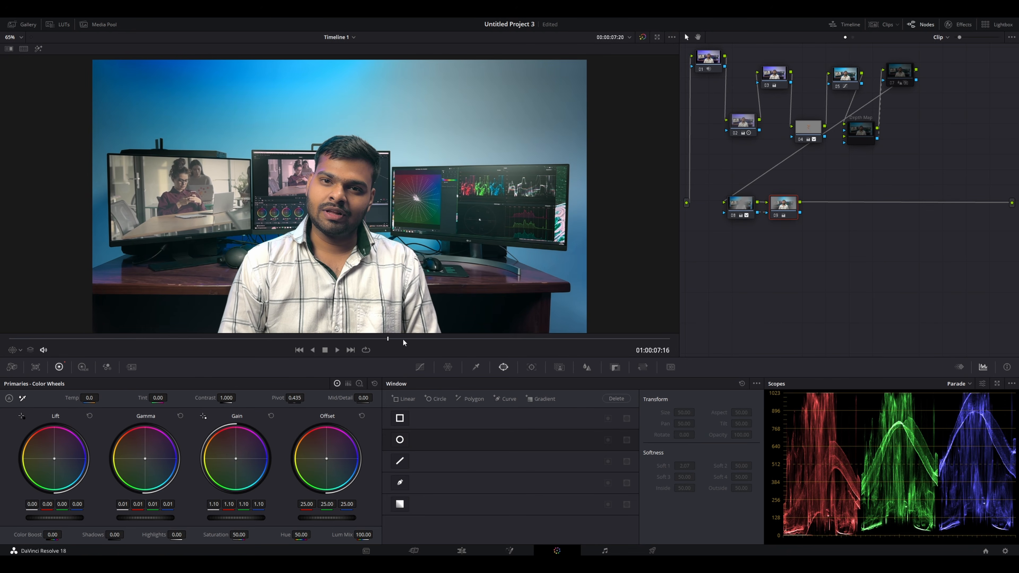
pyautogui.moveTo(860, 248); pyautogui.dragTo(741, 212)
pyautogui.hotkey('ctrl', 'd')
pyautogui.hotkey('ctrl', 'd')
# Step: Raise node 08's window softness to 53.45 and reduce node 09's gain to 1.04
pyautogui.click(746, 216)
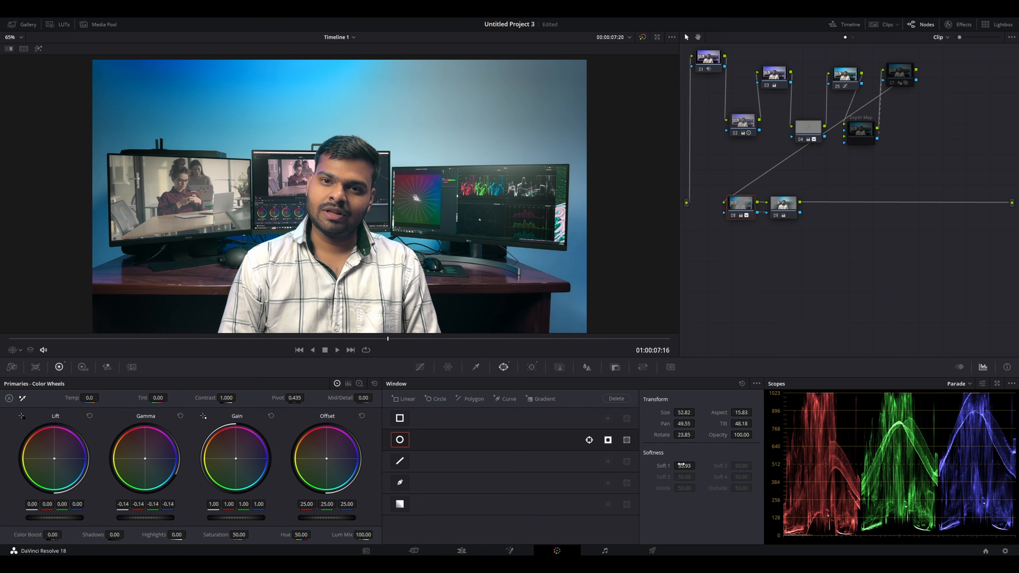
pyautogui.moveTo(684, 466); pyautogui.dragTo(697, 466)
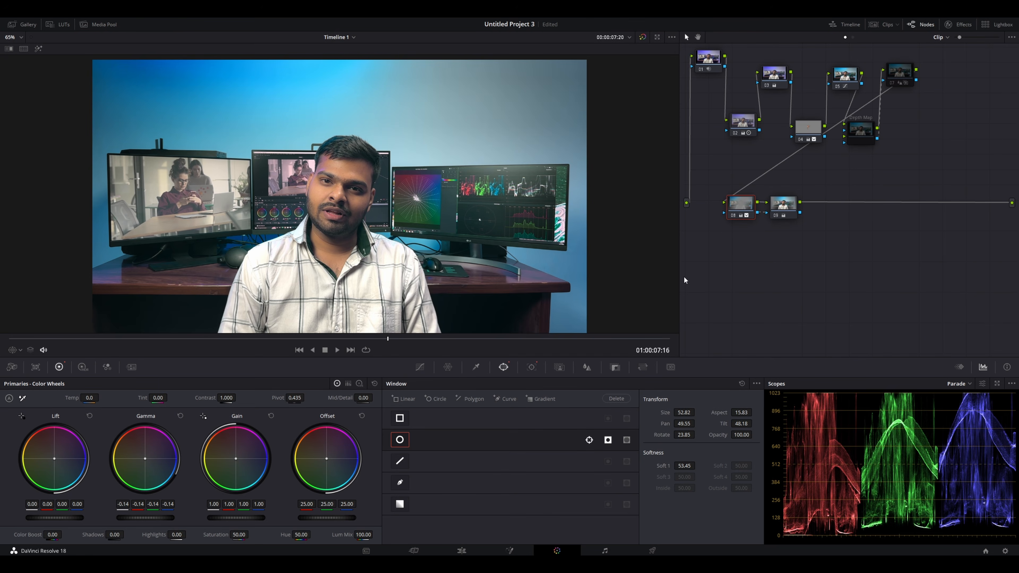
pyautogui.click(785, 206)
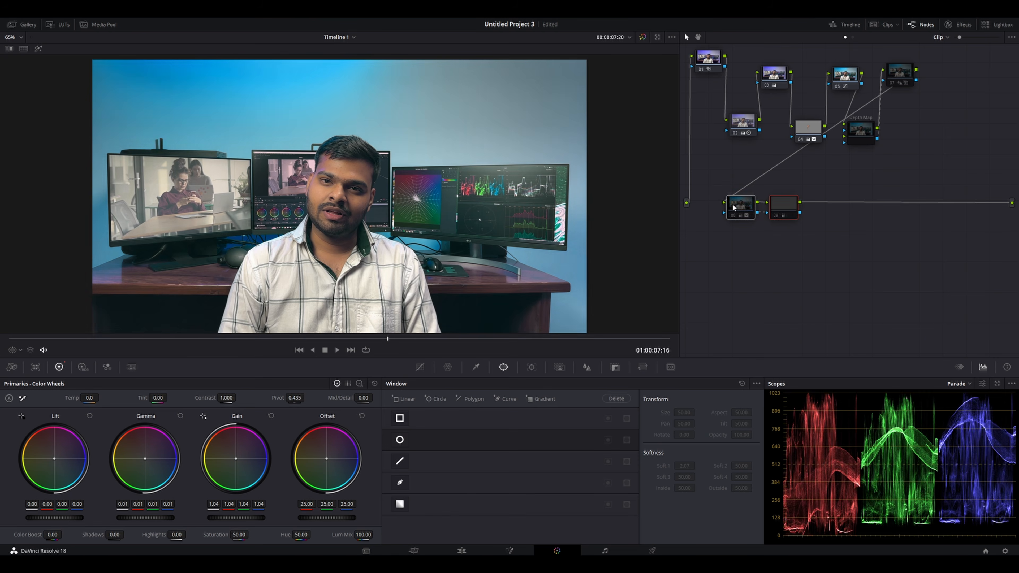
# Step: Add a serial node after node 09, anchor its custom curve in the lower shadows, and slightly raise the curve's black point
pyautogui.hotkey('alt', 's')
pyautogui.moveTo(825, 210); pyautogui.dragTo(848, 179)
pyautogui.click(420, 367)
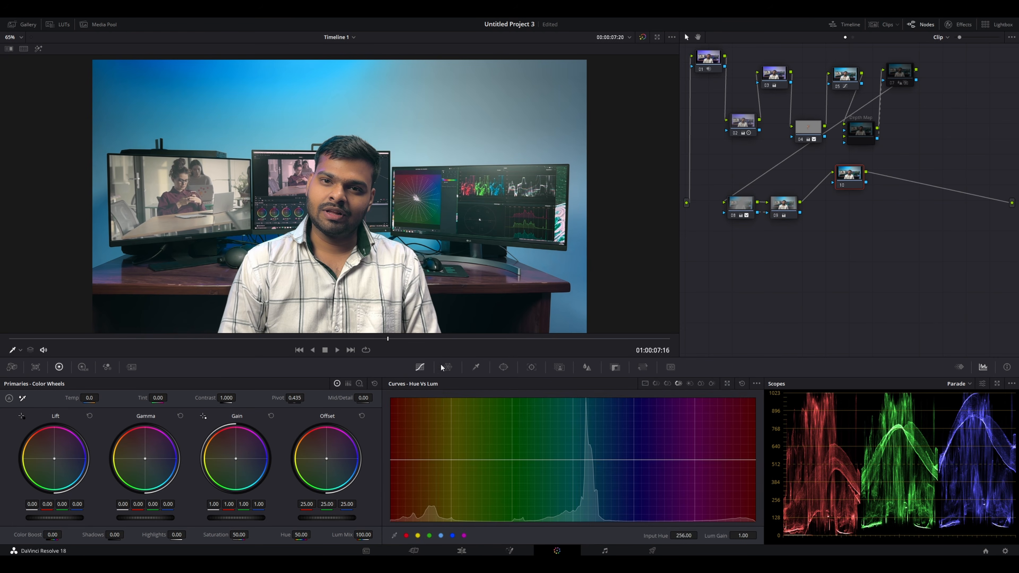
pyautogui.click(645, 385)
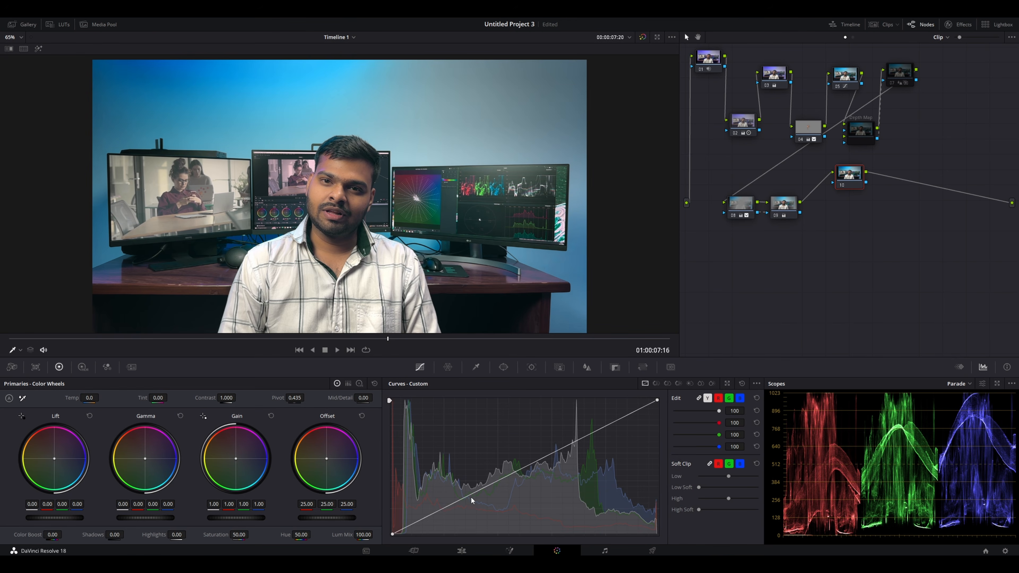
pyautogui.click(448, 506)
pyautogui.moveTo(392, 534)
pyautogui.mouseDown()
pyautogui.moveTo(392, 520)
pyautogui.moveTo(393, 530)
pyautogui.mouseUp()
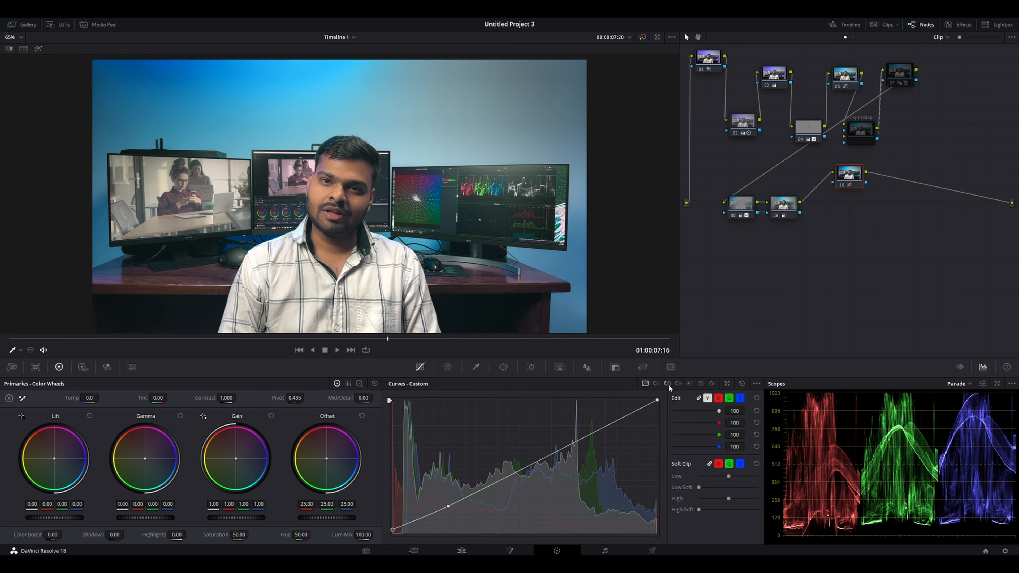
# Step: Lower shadow saturation in node 10 with the Lum Vs Sat curve, from 0.00 at black up to 1.00 at input luminance 0.26
pyautogui.click(677, 383)
pyautogui.click(690, 384)
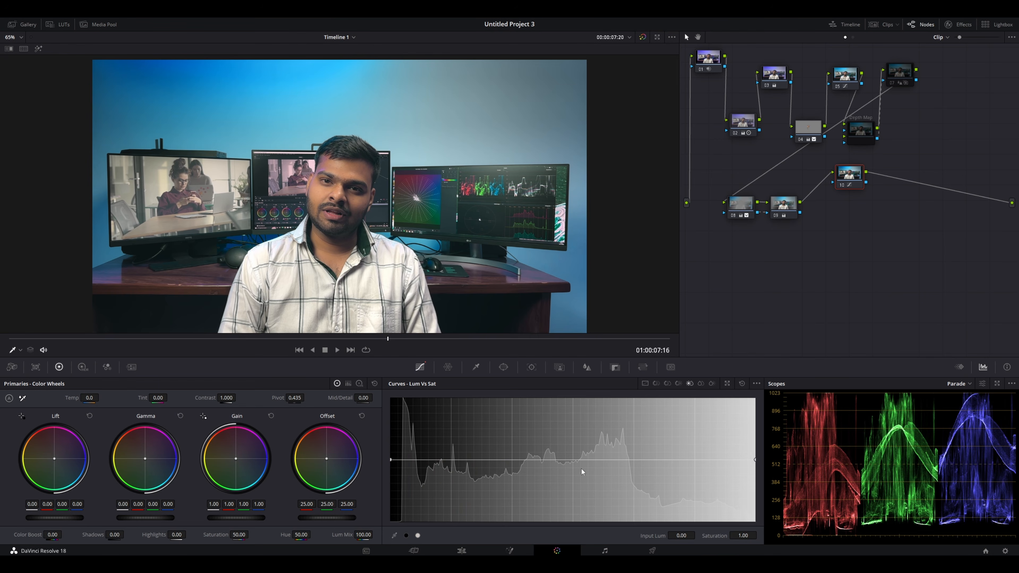
pyautogui.click(155, 214)
pyautogui.moveTo(432, 460); pyautogui.dragTo(437, 482)
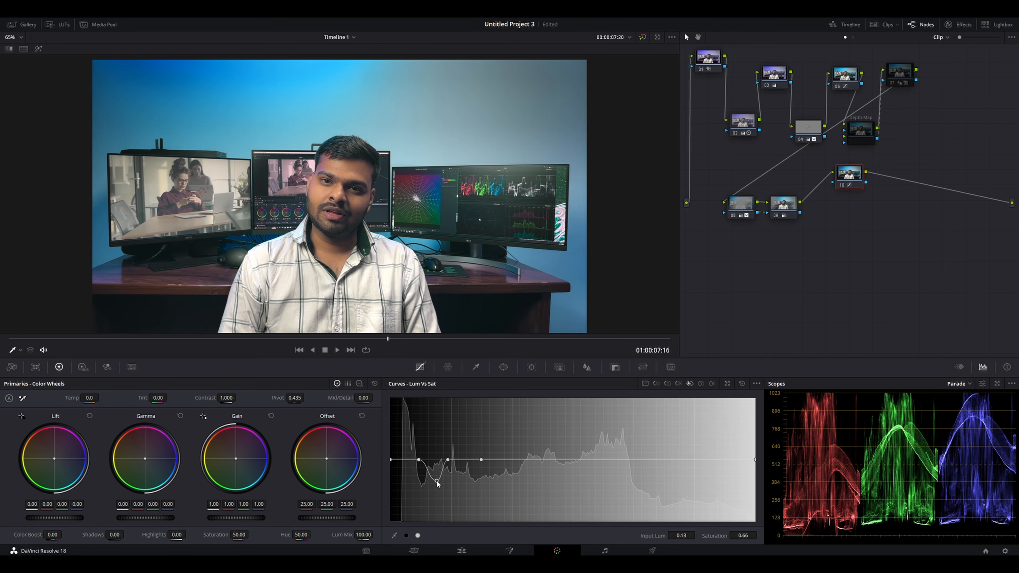
pyautogui.click(741, 383)
pyautogui.moveTo(392, 459); pyautogui.dragTo(392, 522)
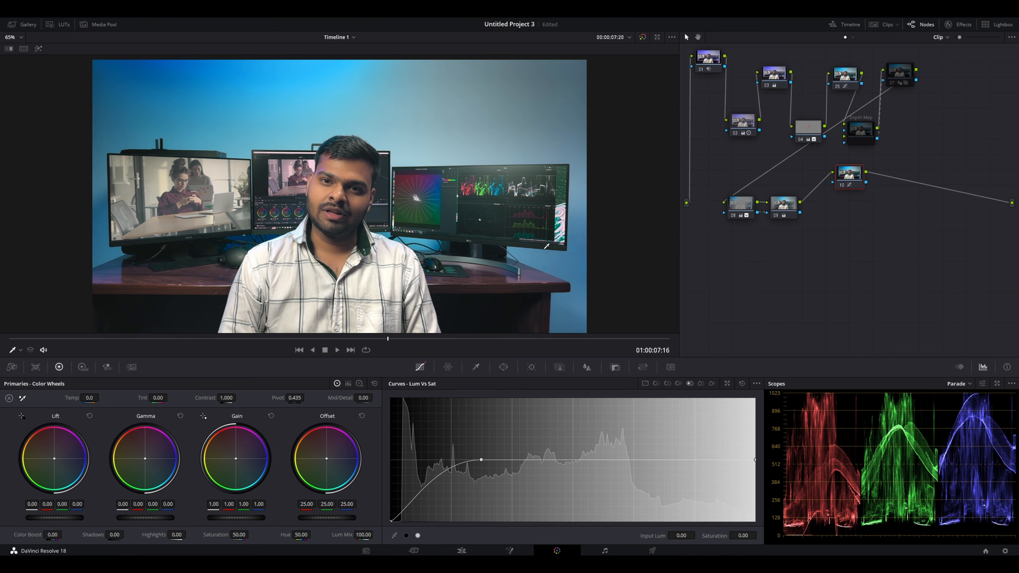
pyautogui.moveTo(481, 460); pyautogui.dragTo(486, 462)
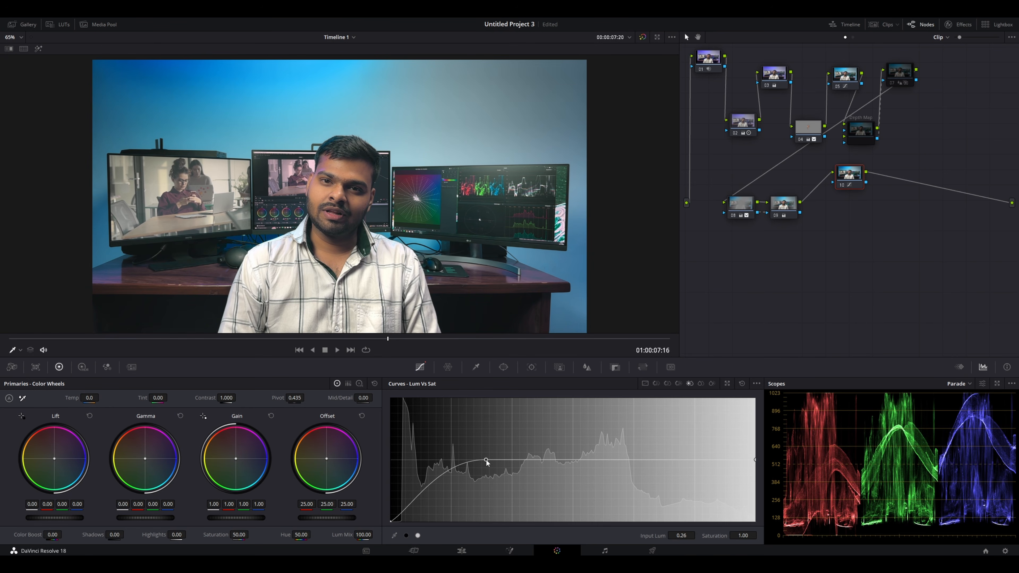